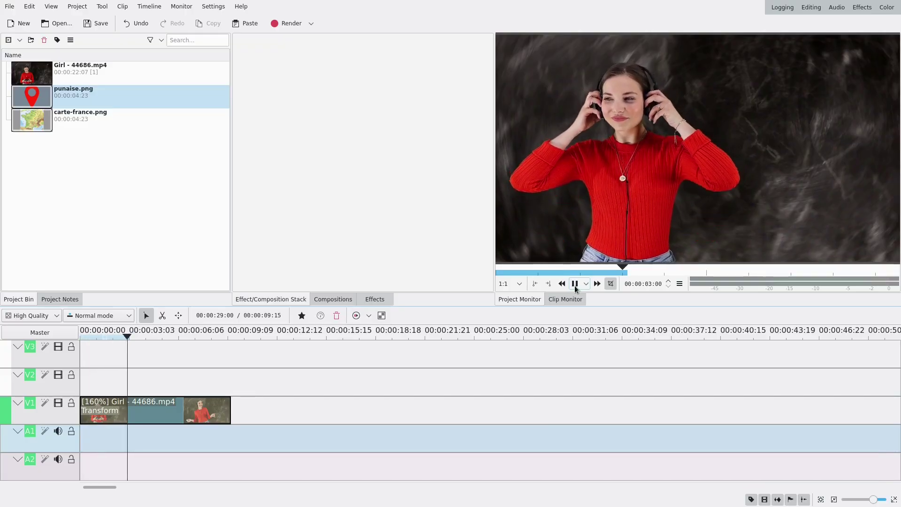
- Pause the talking-head clip preview at about four seconds
{"action": "left_click", "coordinate": [575, 283]}
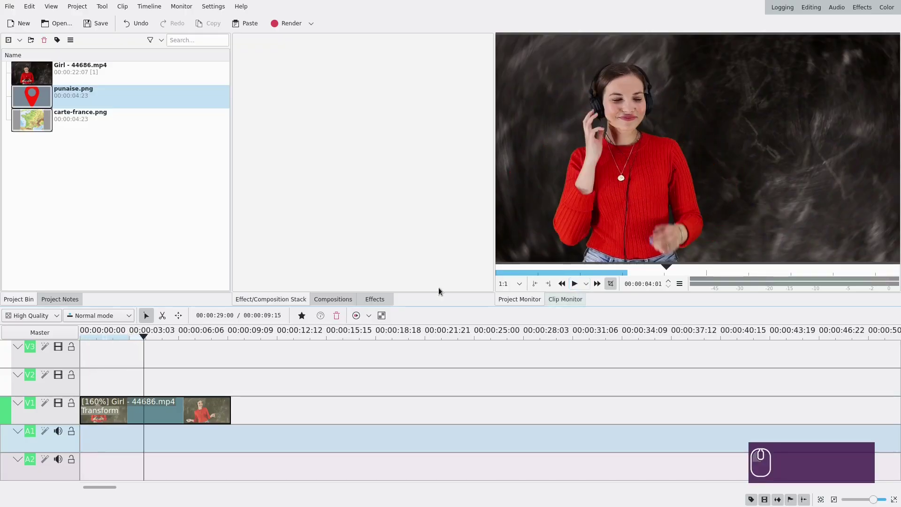
- Place carte-france.png on track V2 above the talking-head video
{"action": "left_click", "coordinate": [39, 125]}
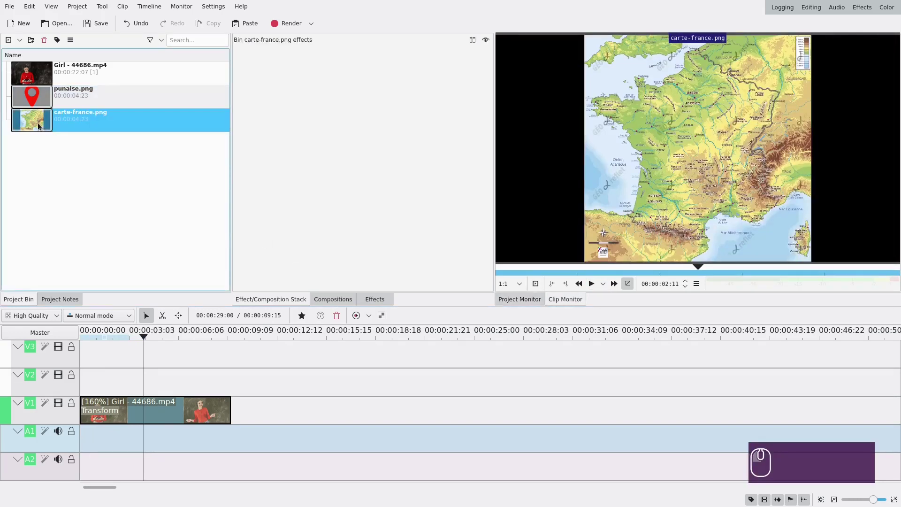
{"action": "left_click_drag", "start_coordinate": [38, 123], "coordinate": [124, 383]}
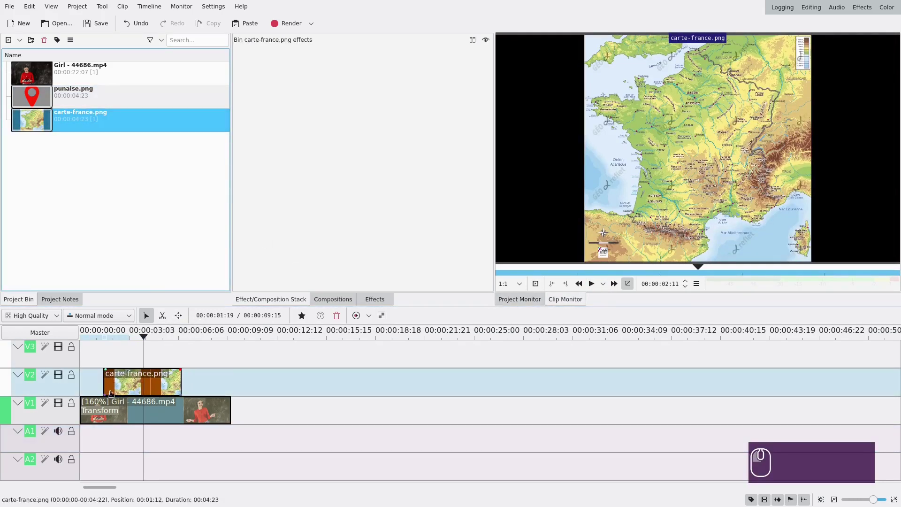
{"action": "scroll", "coordinate": [187, 452], "scroll_direction": "up", "scroll_amount": 3}
{"action": "scroll", "coordinate": [193, 450], "scroll_direction": "up", "scroll_amount": 5}
- Apply the favourite Transform effect to the map clip from about 00:00:01:12
{"action": "left_click", "coordinate": [160, 364]}
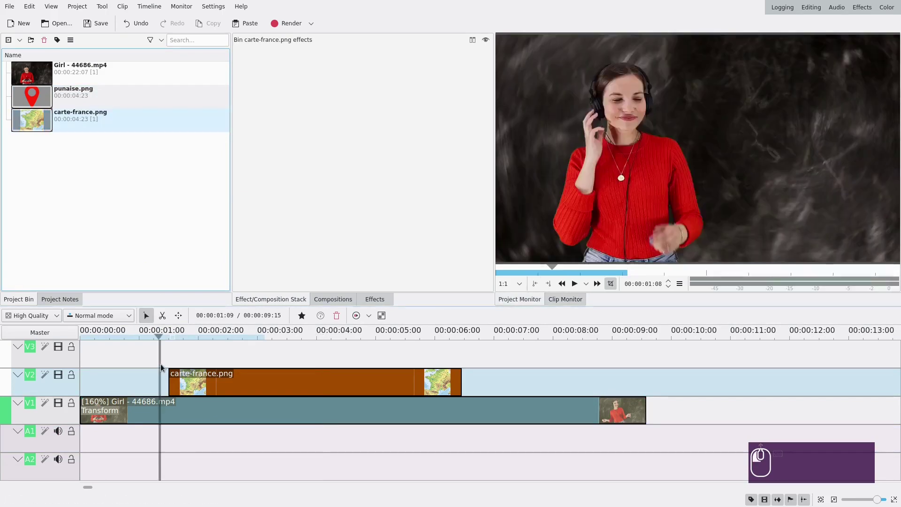
{"action": "left_click", "coordinate": [302, 316]}
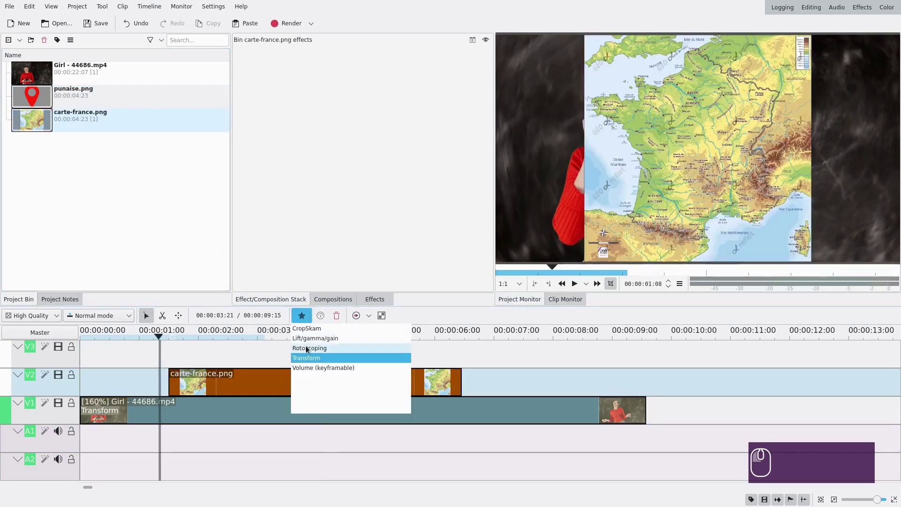
{"action": "left_click_drag", "start_coordinate": [307, 359], "coordinate": [252, 381]}
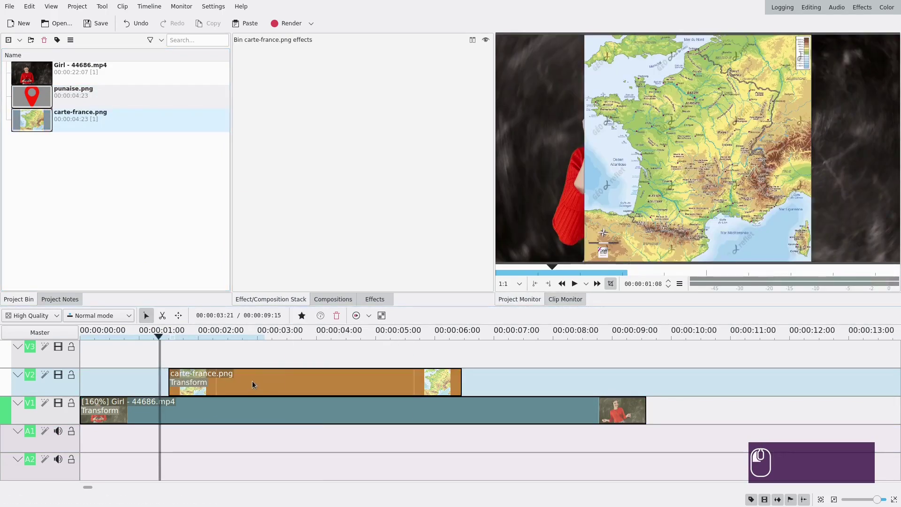
{"action": "left_click", "coordinate": [280, 378]}
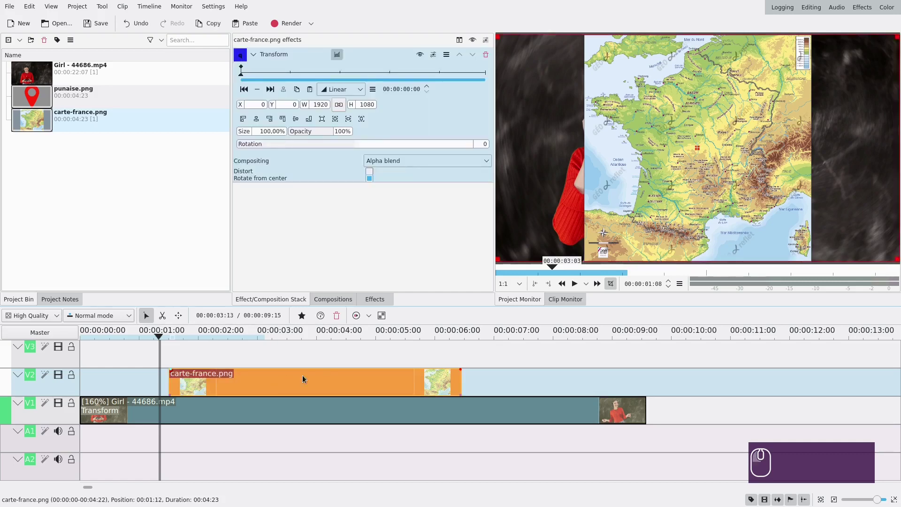
- Set the map's Transform to 70% size at X 700, Y 151, beside the presenter
{"action": "left_click", "coordinate": [375, 299]}
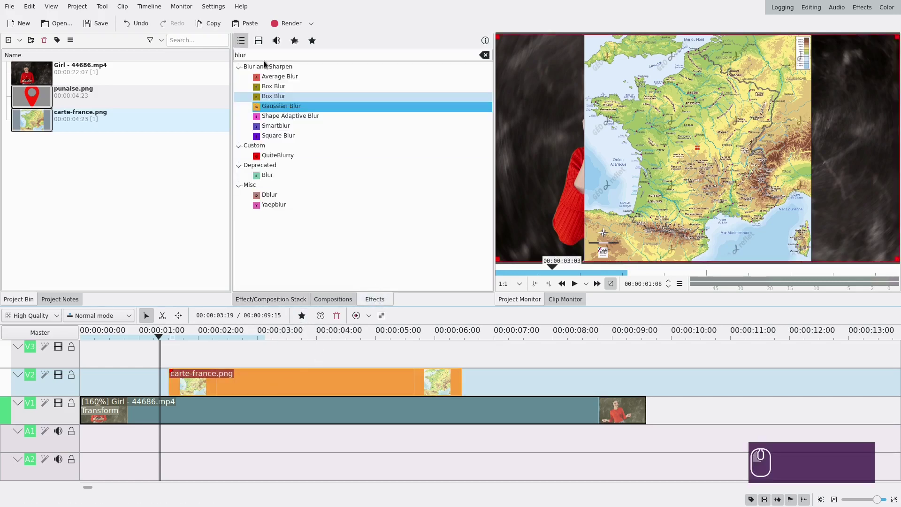
{"action": "left_click", "coordinate": [251, 348]}
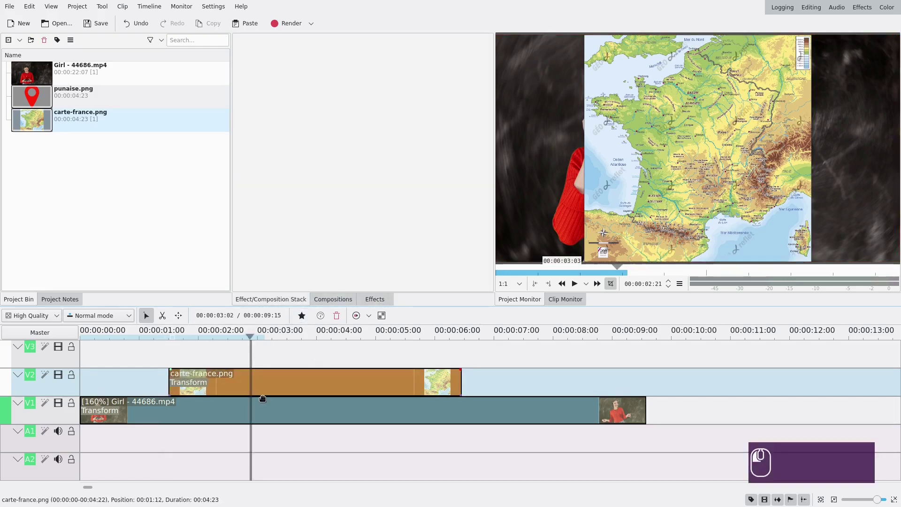
{"action": "left_click", "coordinate": [267, 375]}
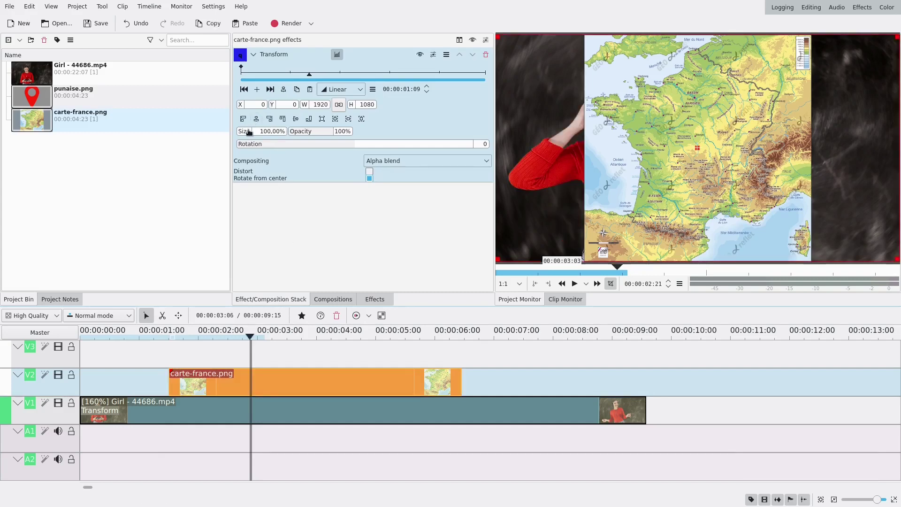
{"action": "left_click_drag", "start_coordinate": [249, 132], "coordinate": [233, 139]}
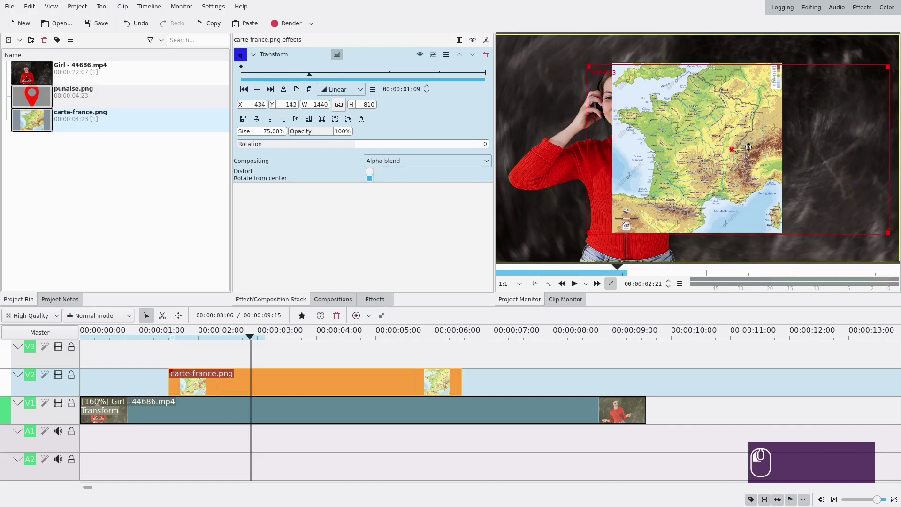
{"action": "left_click_drag", "start_coordinate": [697, 145], "coordinate": [792, 145]}
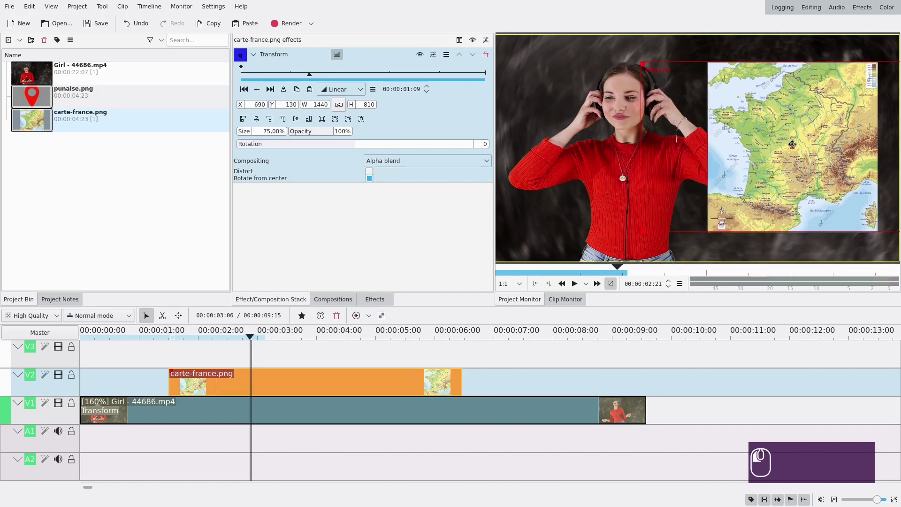
{"action": "left_click_drag", "start_coordinate": [241, 133], "coordinate": [239, 135]}
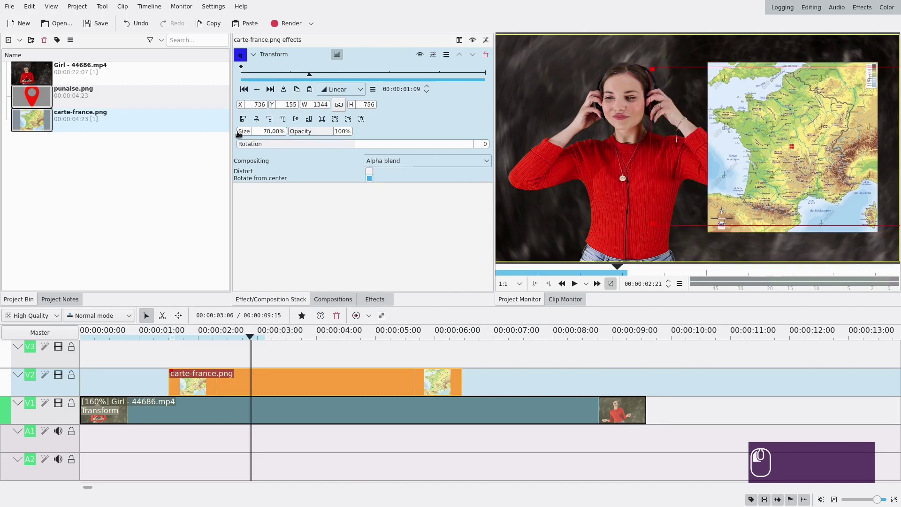
{"action": "left_click_drag", "start_coordinate": [790, 146], "coordinate": [779, 146]}
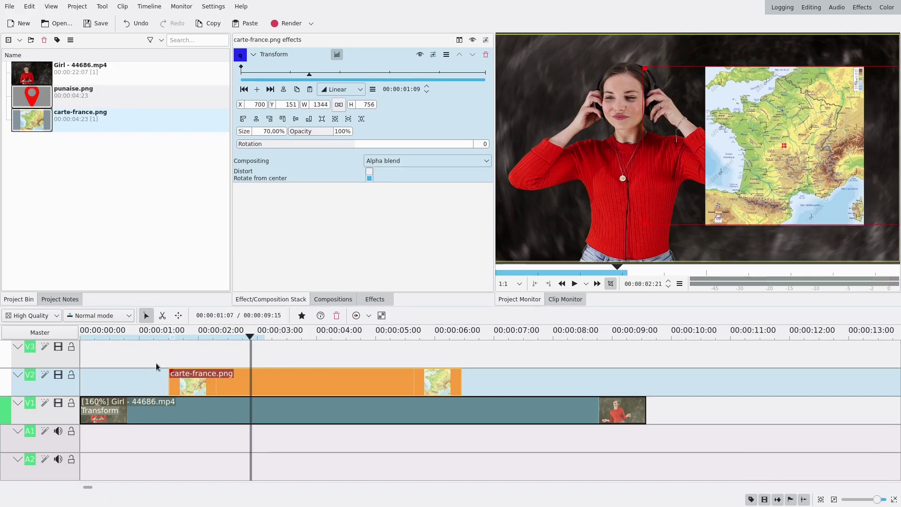
{"action": "left_click", "coordinate": [155, 362]}
- Preview the inset, then add Box Blur (factor 5) to the carte-france.png clip
{"action": "left_click", "coordinate": [574, 284]}
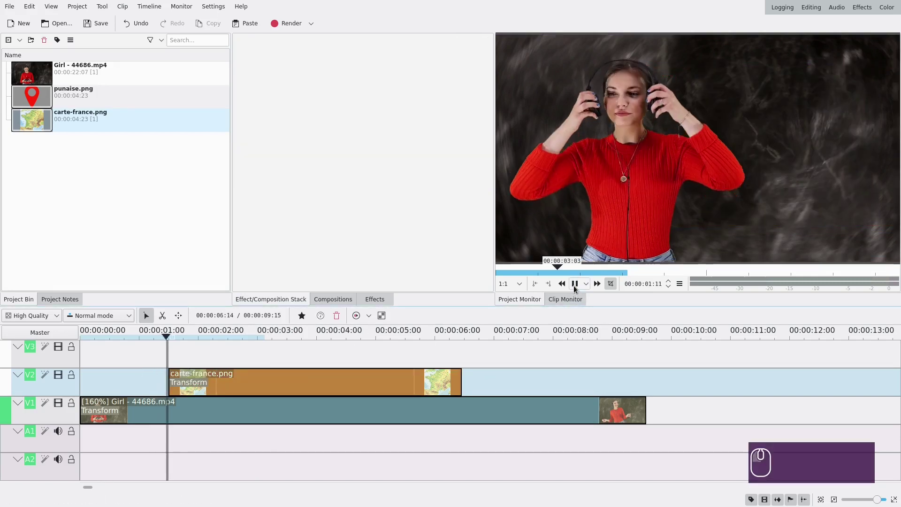
{"action": "left_click", "coordinate": [574, 283]}
{"action": "left_click", "coordinate": [375, 299]}
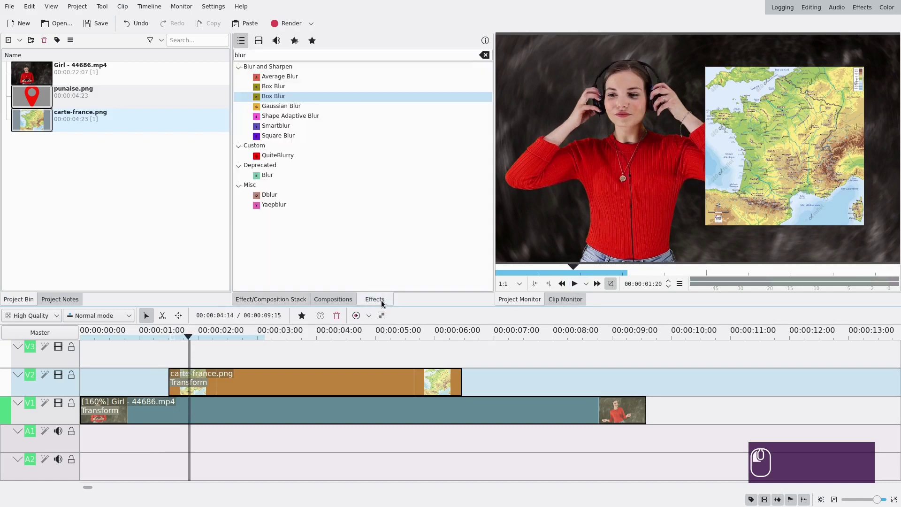
{"action": "double_click", "coordinate": [285, 55]}
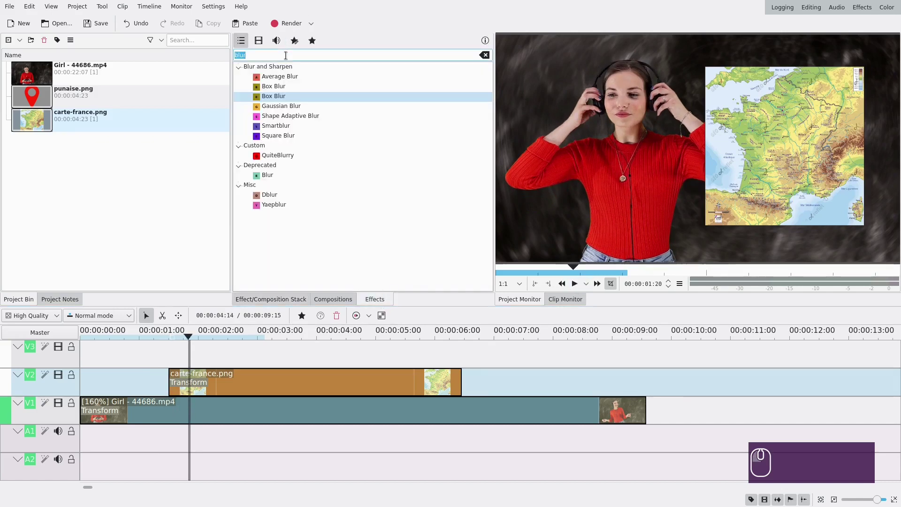
{"action": "left_click", "coordinate": [275, 97]}
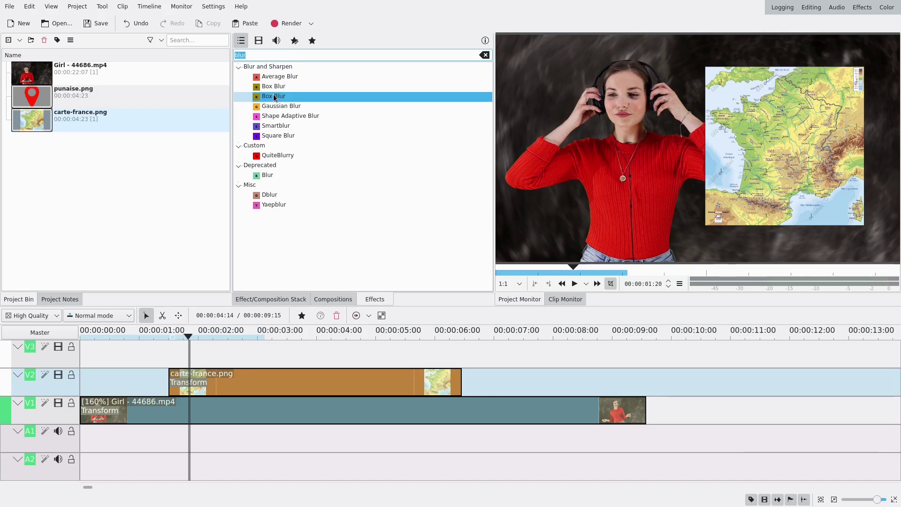
{"action": "left_click_drag", "start_coordinate": [275, 98], "coordinate": [235, 423]}
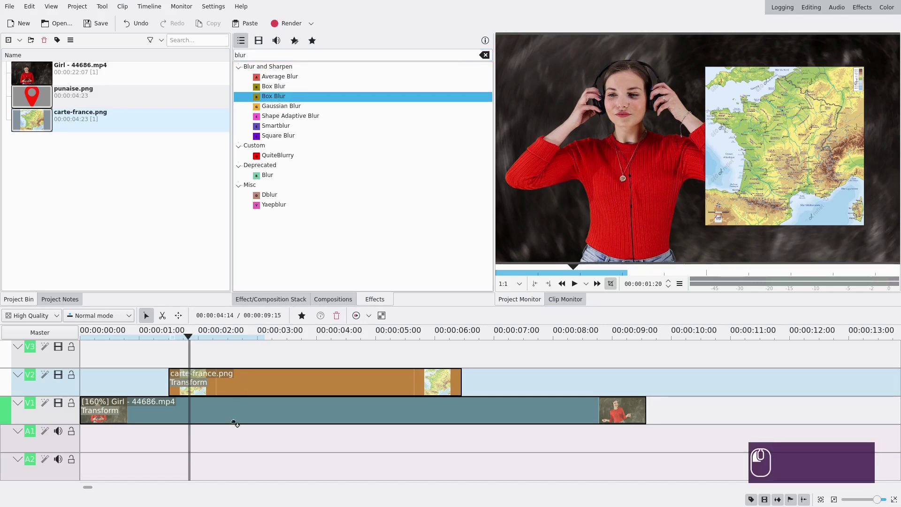
{"action": "left_click_drag", "start_coordinate": [232, 387], "coordinate": [230, 381]}
{"action": "left_click", "coordinate": [207, 351]}
- Keyframe the Box Blur from 18 at the clip start to 0 at 16 frames
{"action": "left_click", "coordinate": [224, 383]}
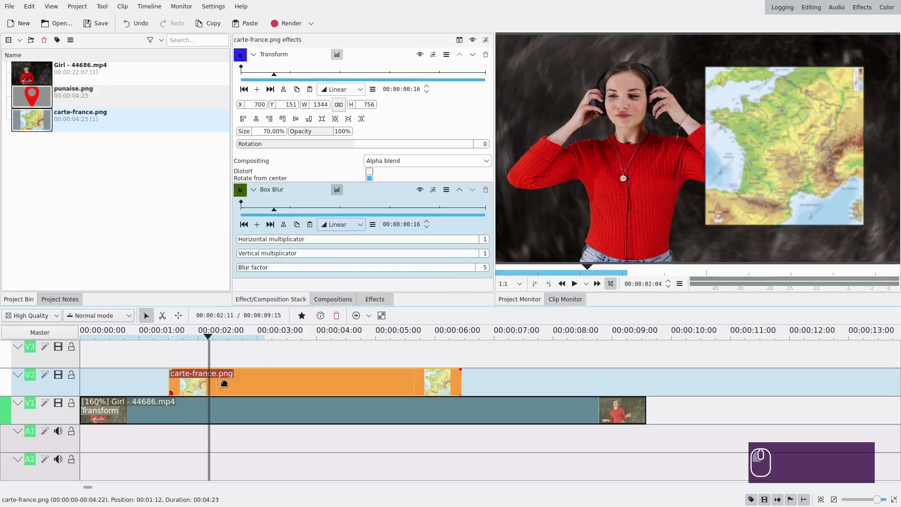
{"action": "left_click", "coordinate": [257, 224]}
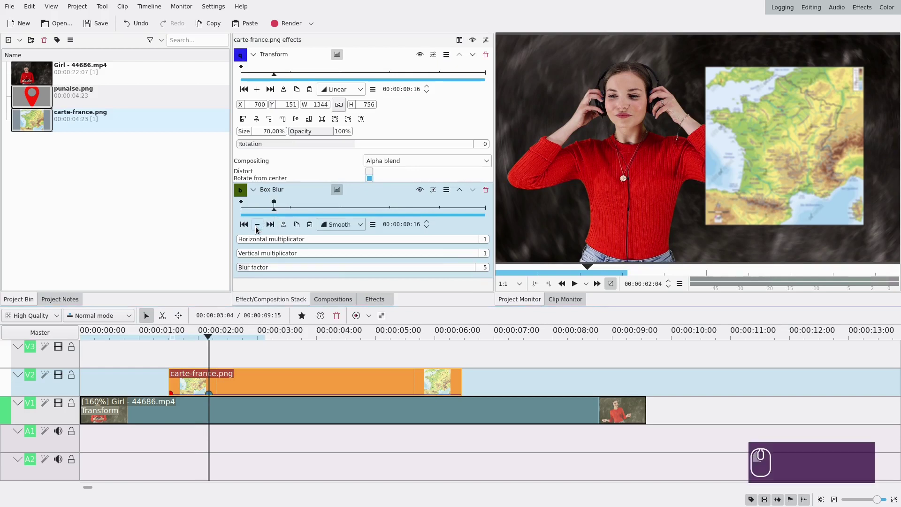
{"action": "mouse_move", "coordinate": [273, 269]}
{"action": "left_mouse_down"}
{"action": "mouse_move", "coordinate": [287, 269]}
{"action": "mouse_move", "coordinate": [223, 265]}
{"action": "mouse_move", "coordinate": [280, 269]}
{"action": "left_mouse_up"}
{"action": "left_click", "coordinate": [243, 224]}
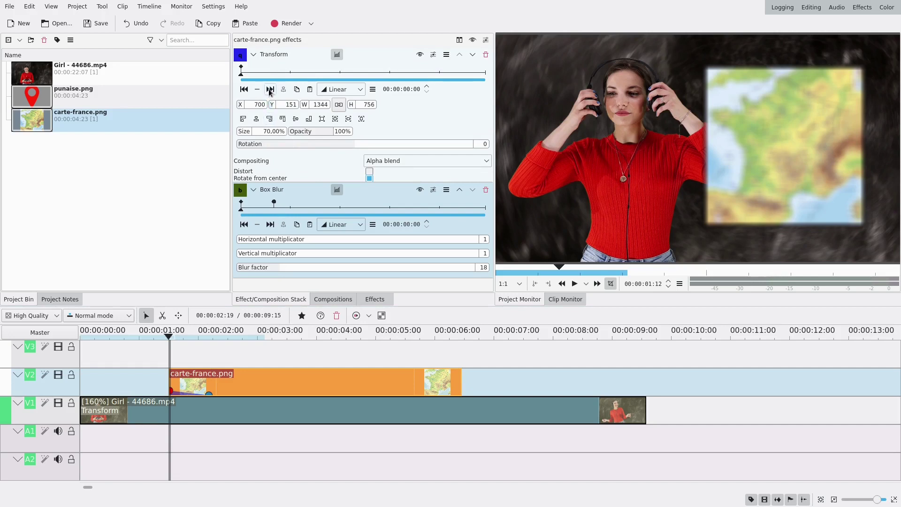
{"action": "left_click", "coordinate": [271, 228]}
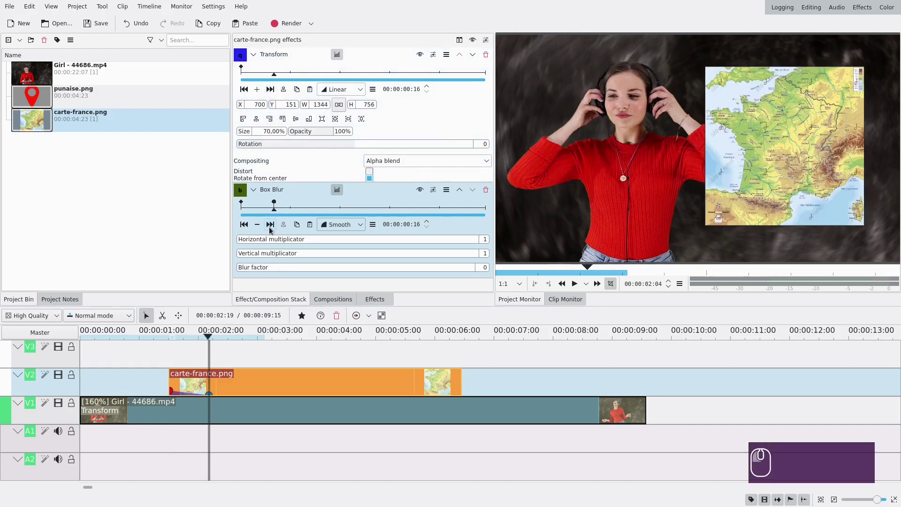
- Add a Transform keyframe at 16 frames and set the map's opening opacity to 0%
{"action": "left_click", "coordinate": [257, 90]}
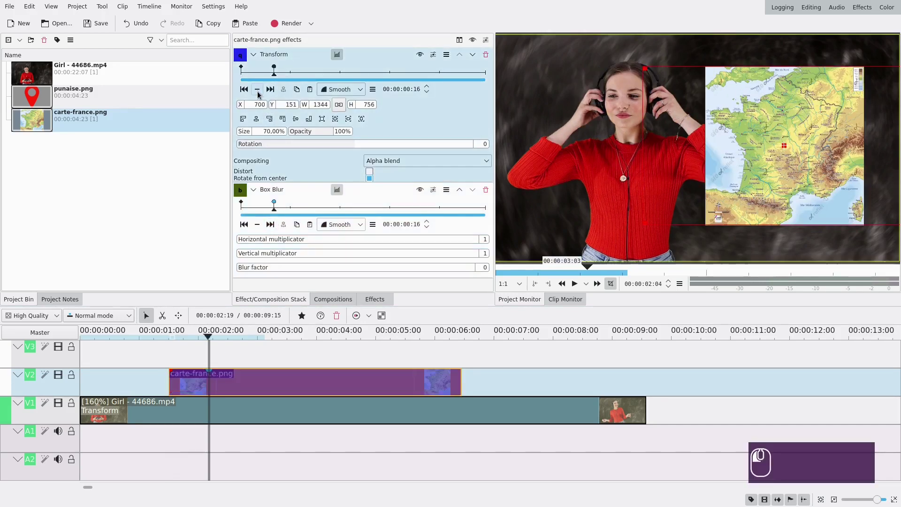
{"action": "left_click", "coordinate": [244, 89]}
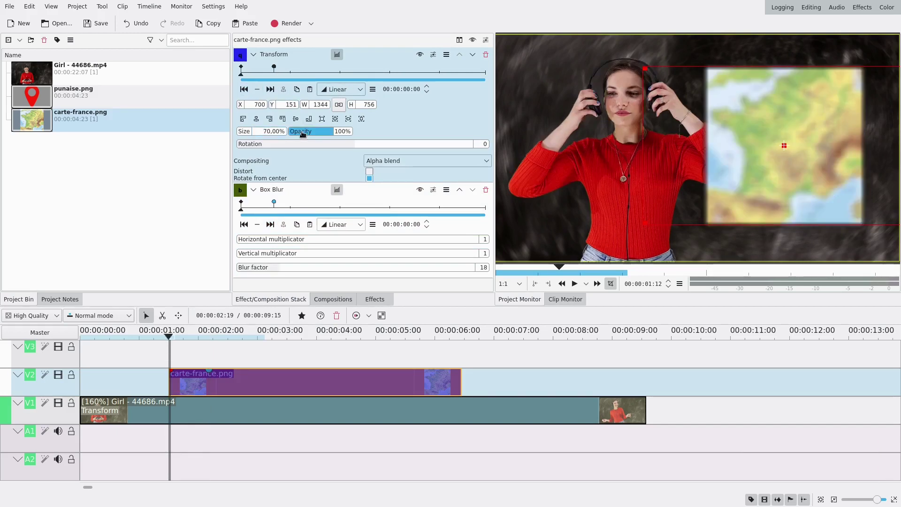
{"action": "left_click_drag", "start_coordinate": [302, 136], "coordinate": [290, 136]}
- Set both Transform and Box Blur keyframe interpolation to Smooth, then preview the timeline
{"action": "left_click", "coordinate": [340, 90]}
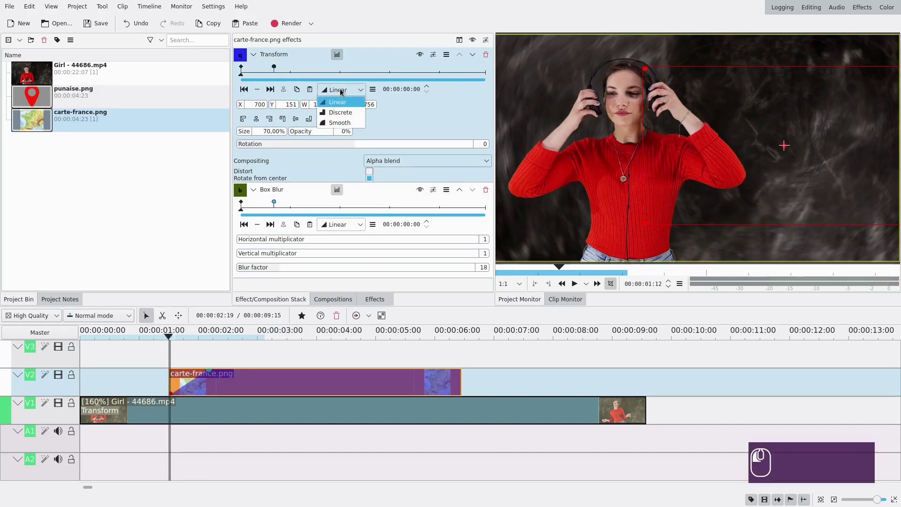
{"action": "left_click", "coordinate": [340, 121]}
{"action": "left_click", "coordinate": [337, 222]}
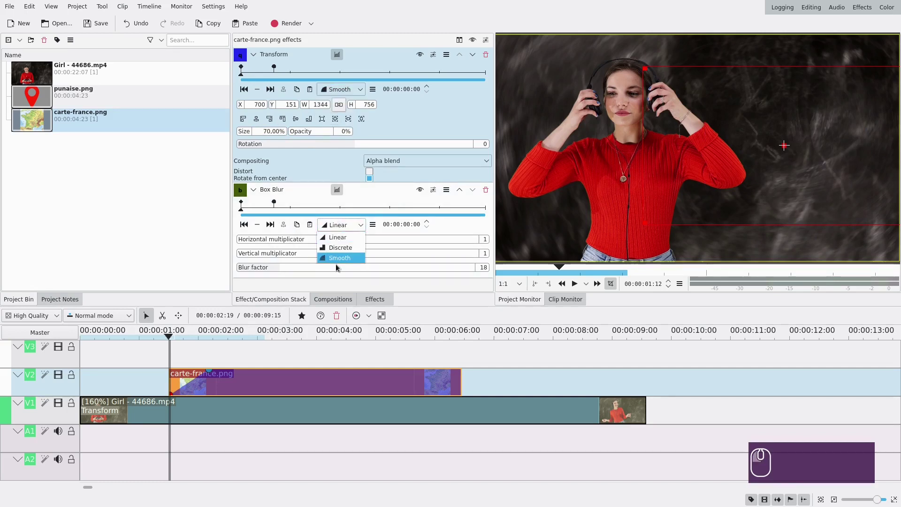
{"action": "left_click", "coordinate": [337, 256]}
{"action": "left_click", "coordinate": [160, 361]}
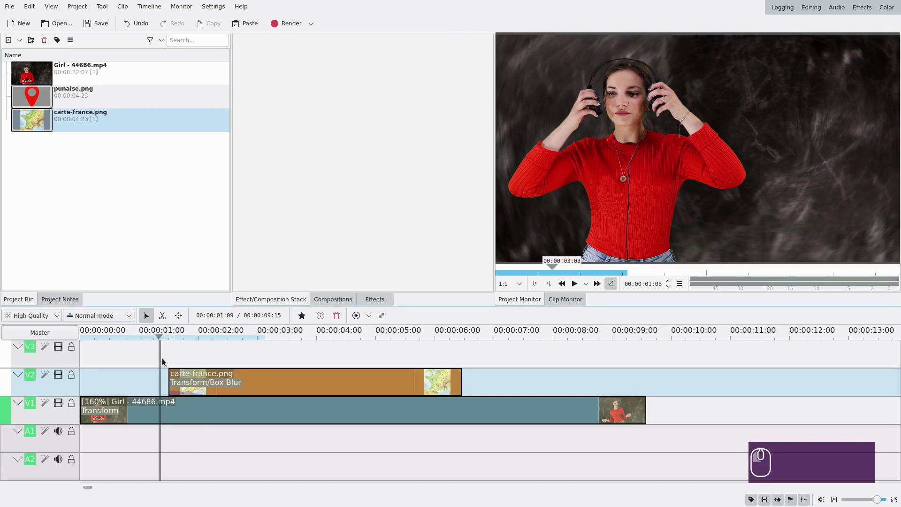
{"action": "left_click", "coordinate": [575, 285]}
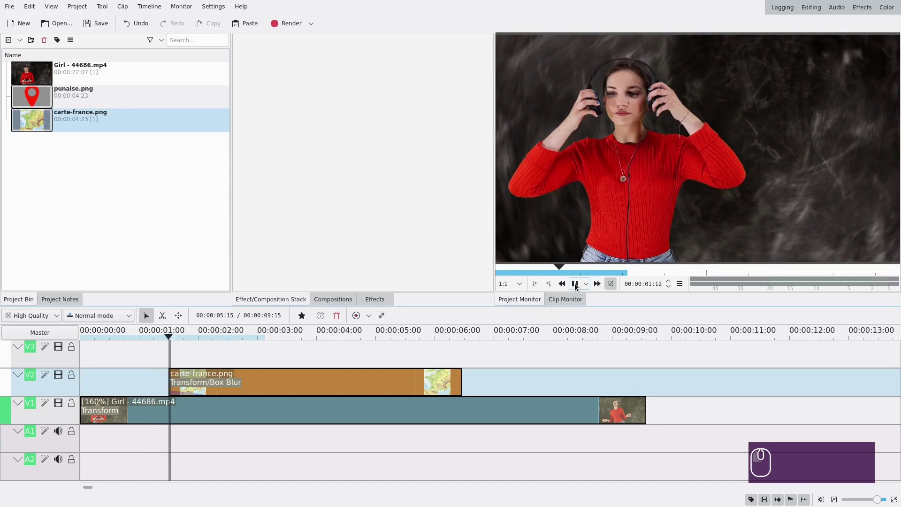
- Shrink the map's first Transform keyframe to 62.96% size
{"action": "left_click", "coordinate": [575, 285]}
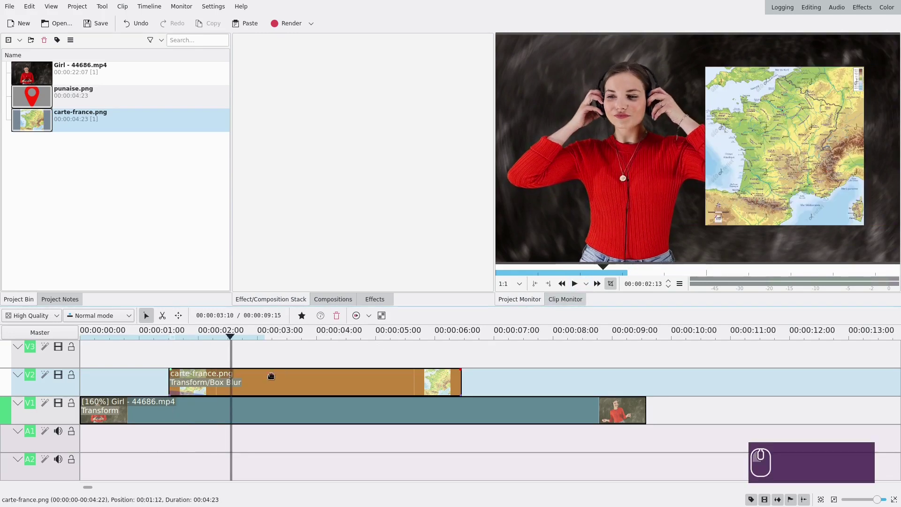
{"action": "left_click", "coordinate": [222, 382]}
{"action": "left_click", "coordinate": [244, 89]}
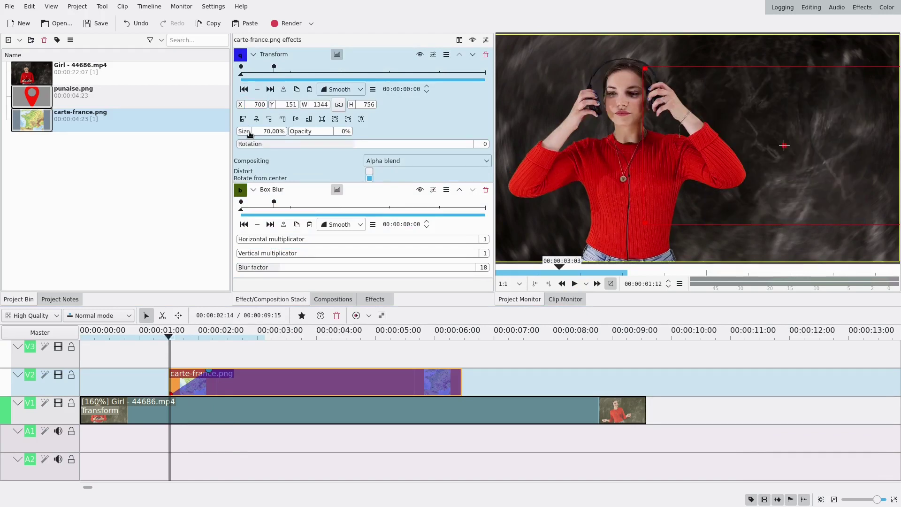
{"action": "left_click_drag", "start_coordinate": [244, 134], "coordinate": [241, 125]}
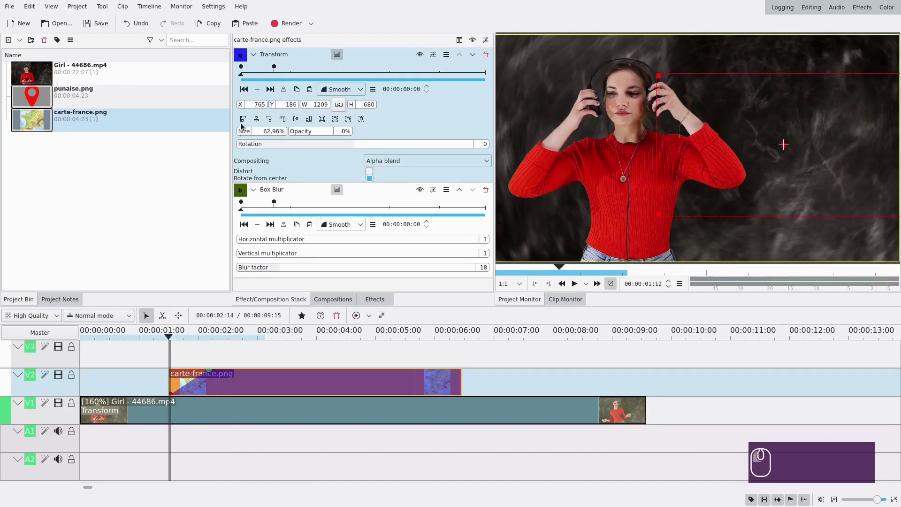
- Add a Transform keyframe at 00:00:01:05, check the 16-frame keyframe, and preview the growth
{"action": "left_click", "coordinate": [301, 75]}
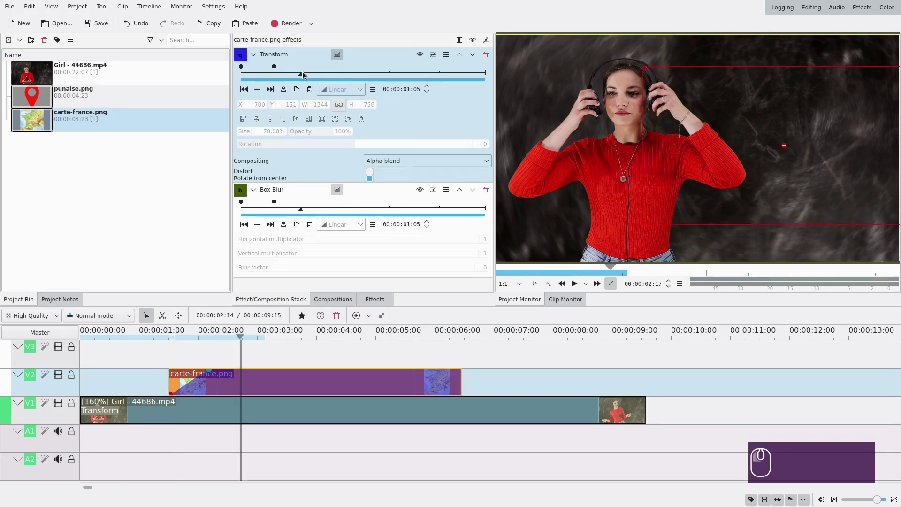
{"action": "left_click", "coordinate": [257, 89]}
{"action": "left_click", "coordinate": [275, 77]}
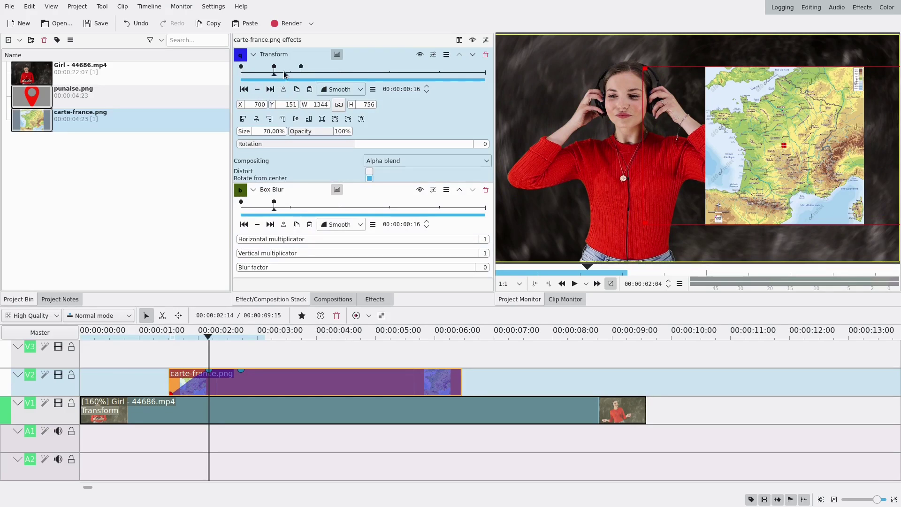
{"action": "left_click", "coordinate": [288, 75]}
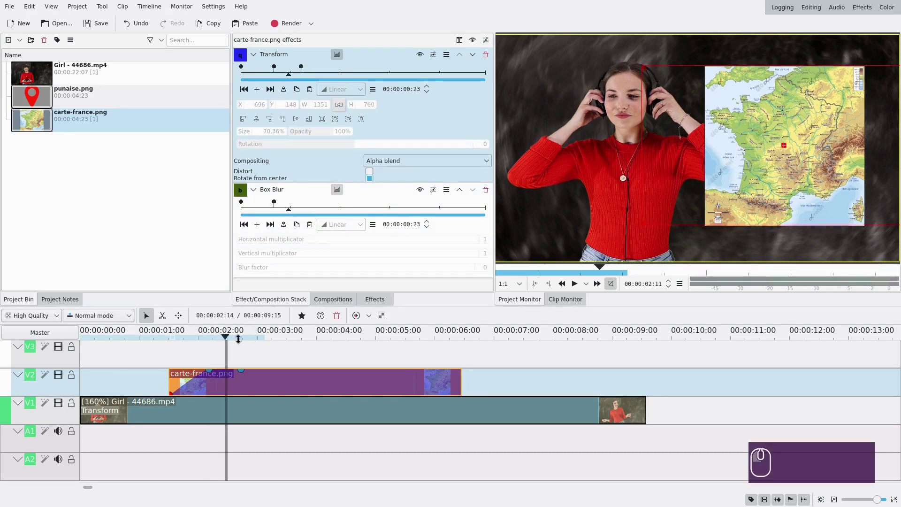
{"action": "left_click", "coordinate": [164, 354]}
{"action": "left_click", "coordinate": [574, 283]}
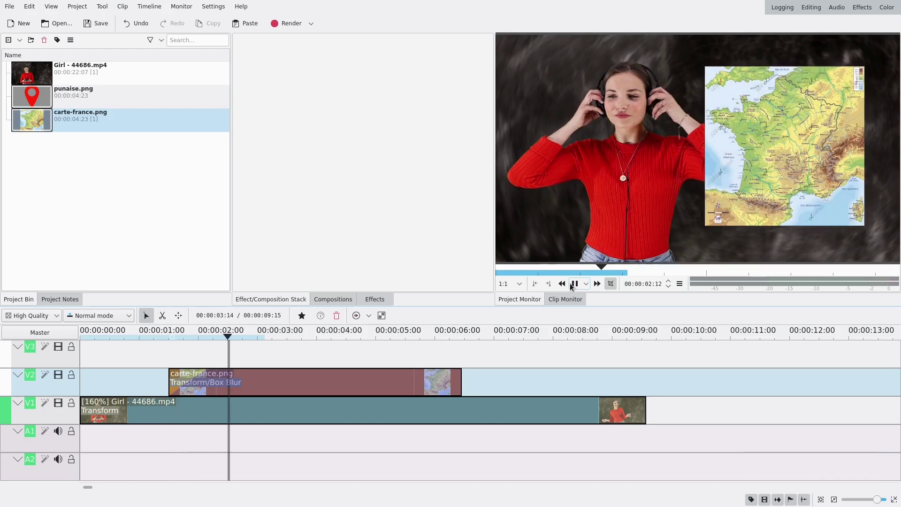
- Put punaise.png on track V3 from about 00:00:02:01, ending with the map clip
{"action": "left_click", "coordinate": [572, 287]}
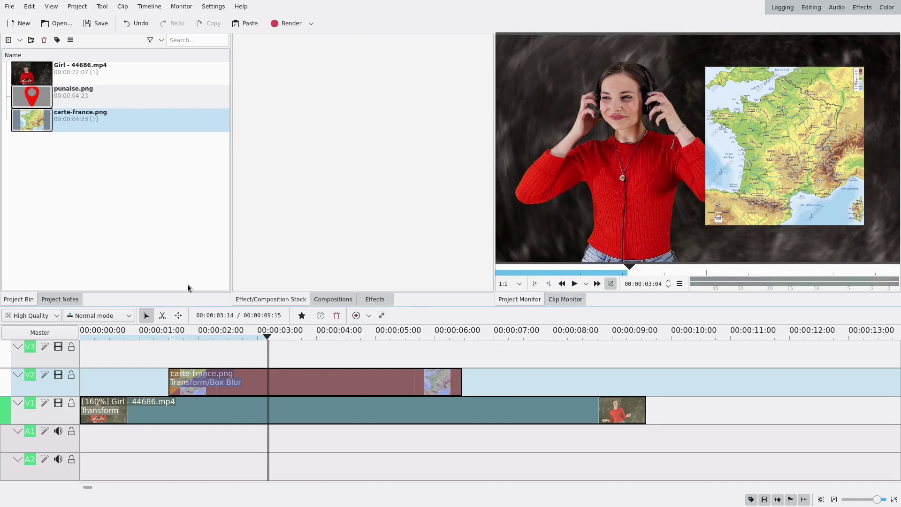
{"action": "left_click", "coordinate": [37, 99]}
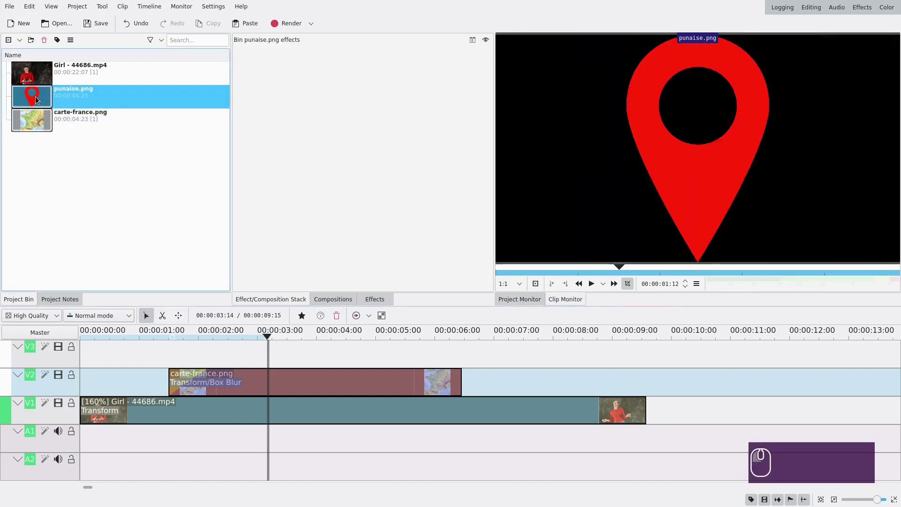
{"action": "left_click_drag", "start_coordinate": [31, 100], "coordinate": [212, 357]}
{"action": "left_click_drag", "start_coordinate": [507, 366], "coordinate": [461, 356]}
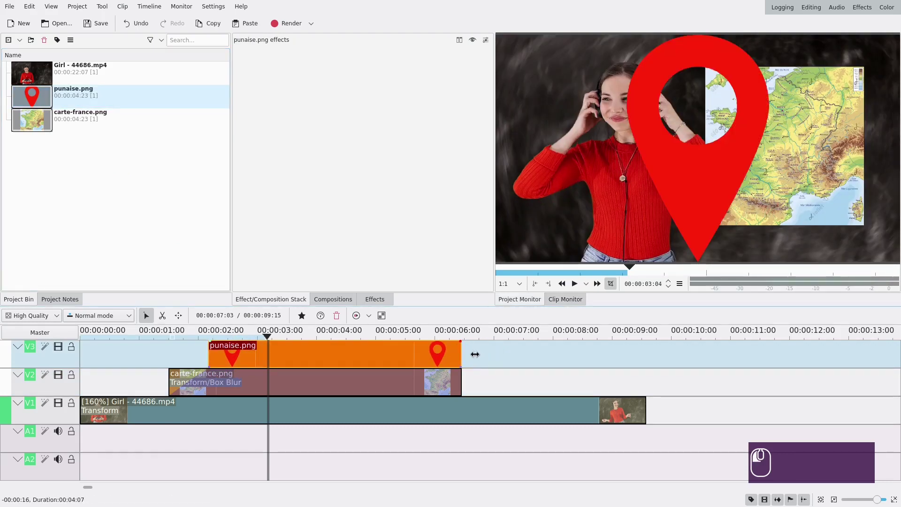
{"action": "left_click_drag", "start_coordinate": [197, 359], "coordinate": [205, 362]}
{"action": "scroll", "coordinate": [205, 362], "scroll_direction": "up", "scroll_amount": 5, "text": "ctrl"}
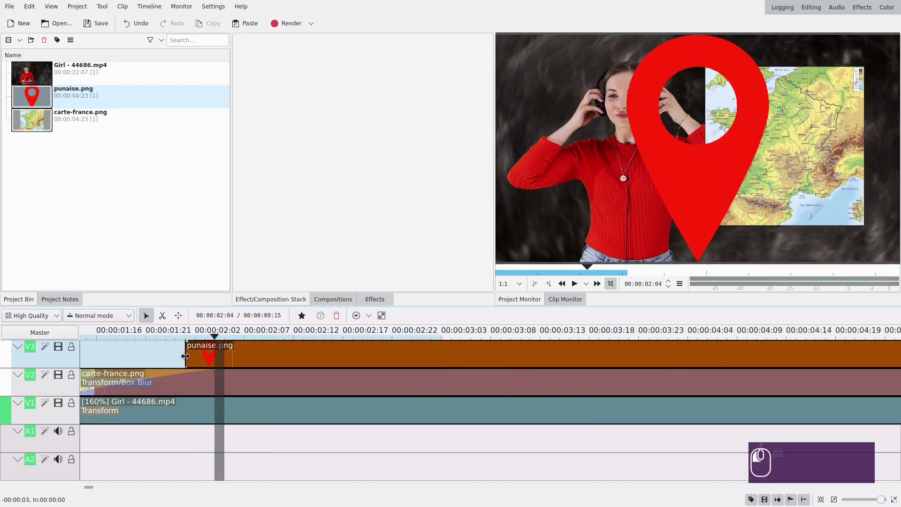
{"action": "scroll", "coordinate": [259, 359], "scroll_direction": "down", "scroll_amount": 2, "text": "ctrl"}
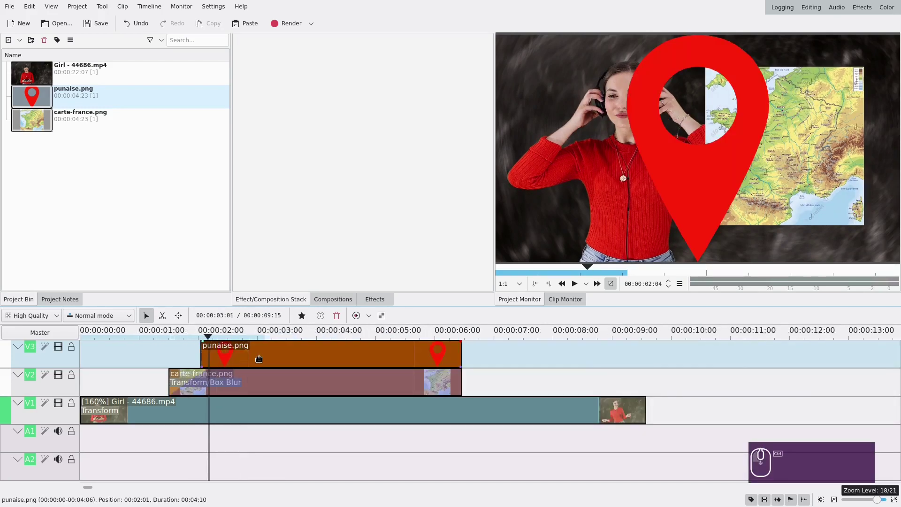
- Give the pin clip a Composite and transform composition instead of Wipe
{"action": "left_click", "coordinate": [205, 365]}
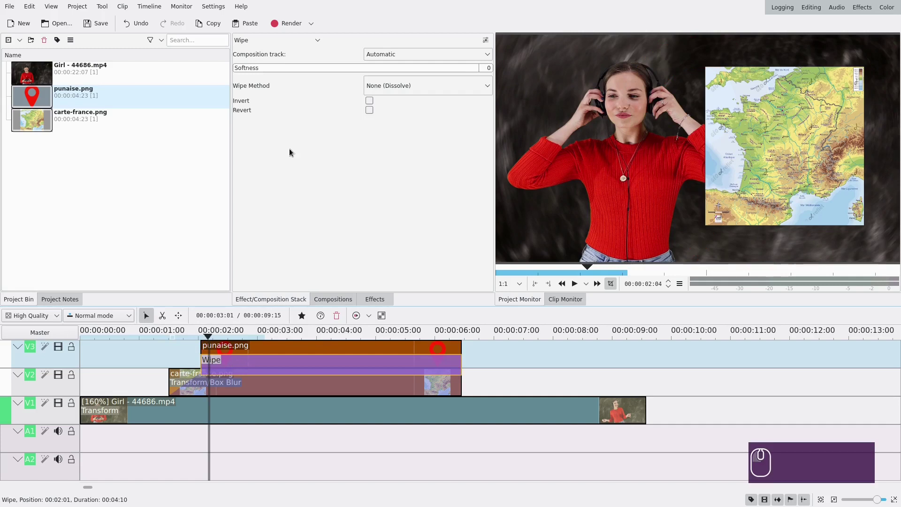
{"action": "left_click", "coordinate": [283, 41]}
{"action": "scroll", "coordinate": [277, 99], "scroll_direction": "down", "scroll_amount": 3}
{"action": "scroll", "coordinate": [277, 99], "scroll_direction": "up", "scroll_amount": 2}
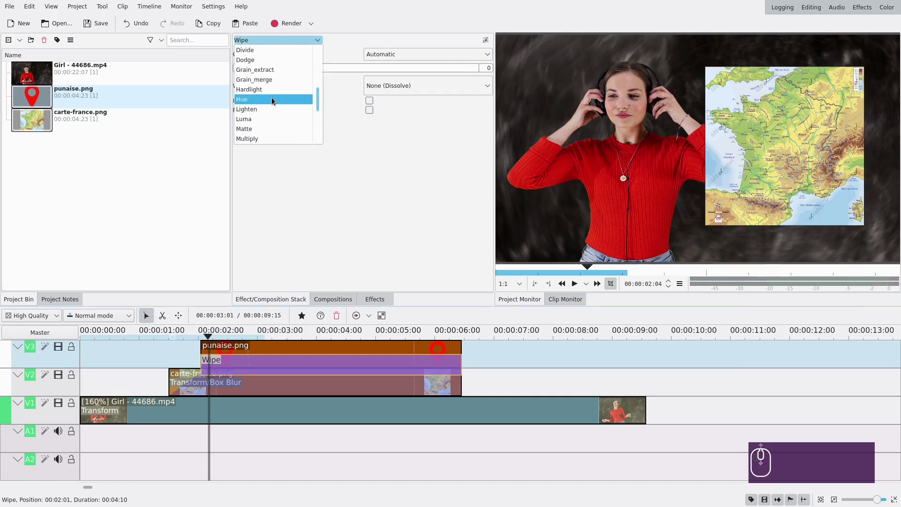
{"action": "scroll", "coordinate": [271, 99], "scroll_direction": "up", "scroll_amount": 3}
{"action": "left_click", "coordinate": [272, 99]}
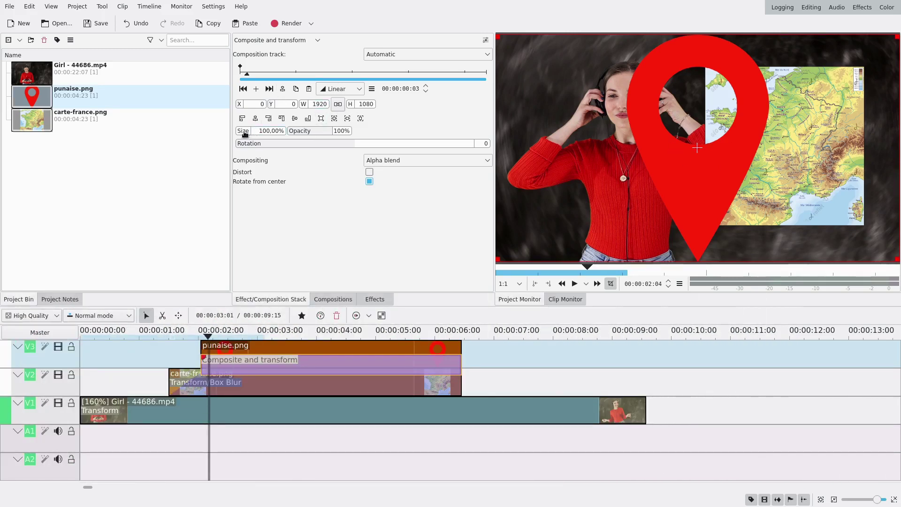
- Shrink the pin to 18% and move it over Paris at about X 1189, Y 165
{"action": "left_click_drag", "start_coordinate": [244, 134], "coordinate": [211, 139]}
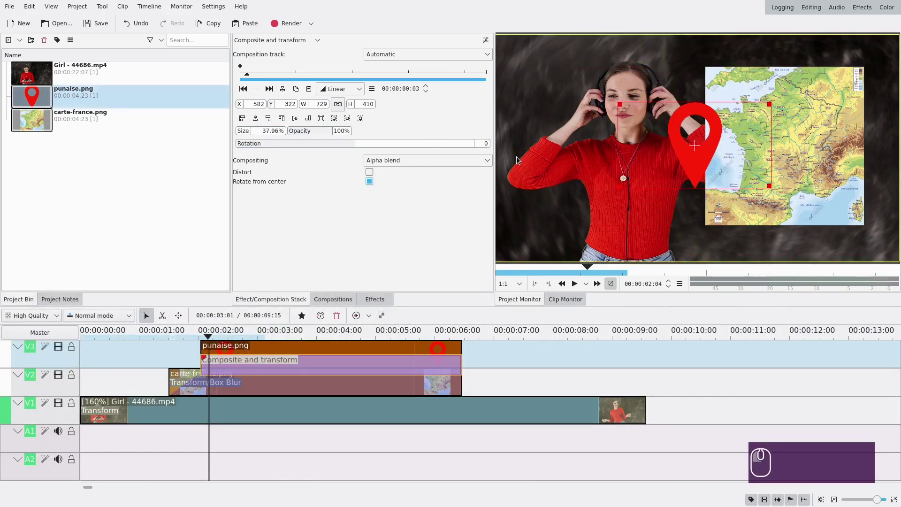
{"action": "left_click_drag", "start_coordinate": [695, 146], "coordinate": [789, 86]}
{"action": "left_click_drag", "start_coordinate": [248, 132], "coordinate": [233, 134]}
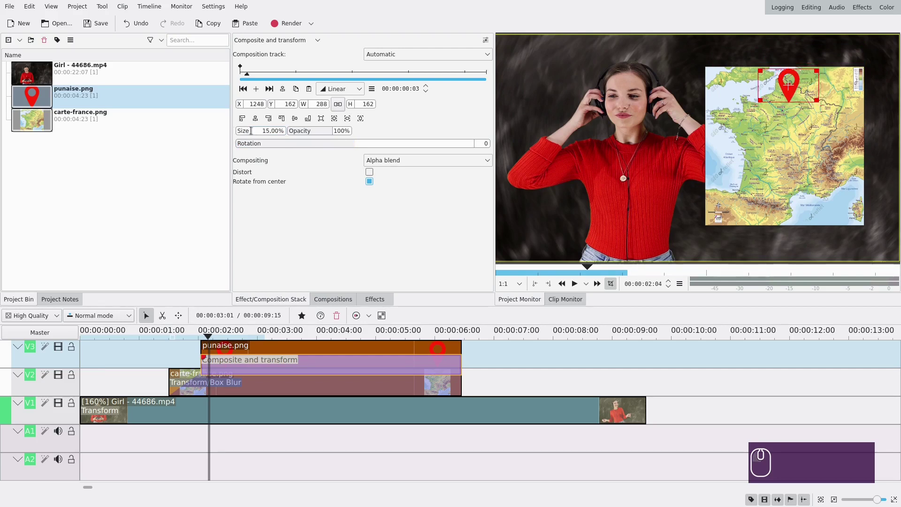
{"action": "type", "text": "18"}
{"action": "key", "text": "Return"}
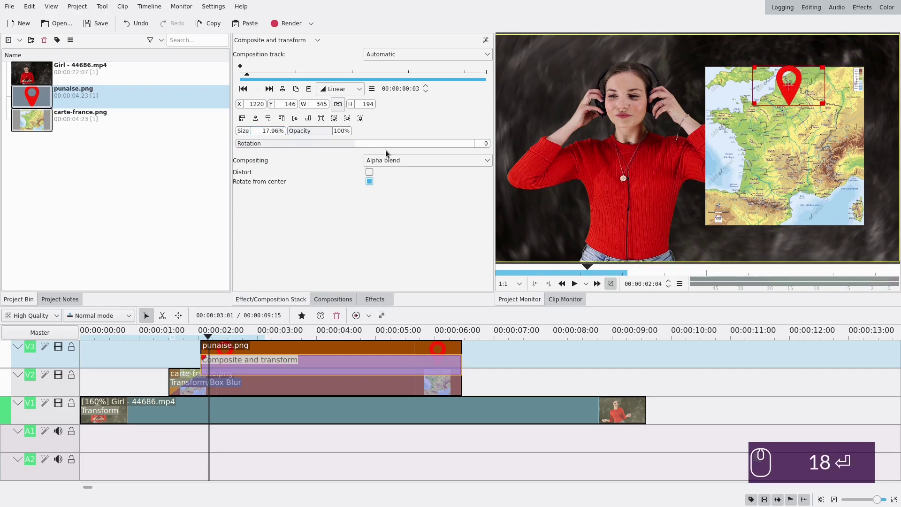
{"action": "left_click_drag", "start_coordinate": [788, 85], "coordinate": [781, 87]}
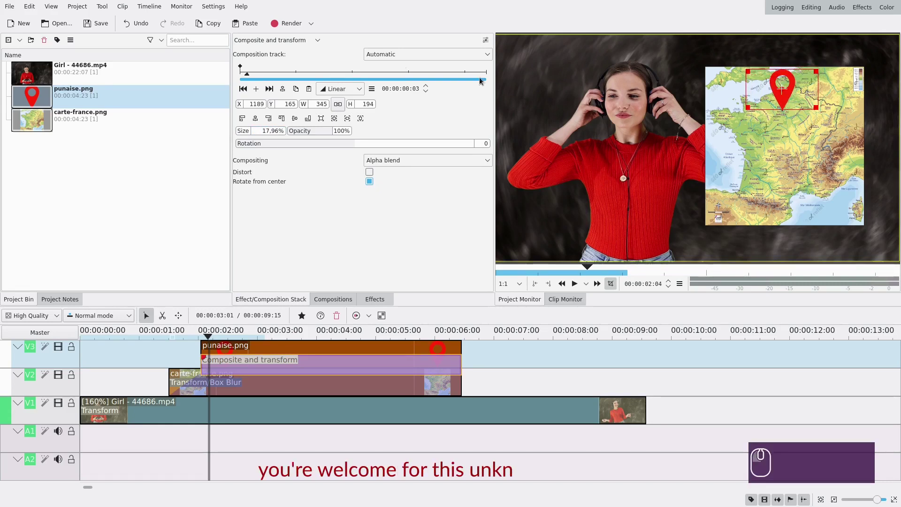
- Add a pin keyframe at 00:00:00:15 and make the first keyframe Smooth at 1% size
{"action": "left_click", "coordinate": [275, 78]}
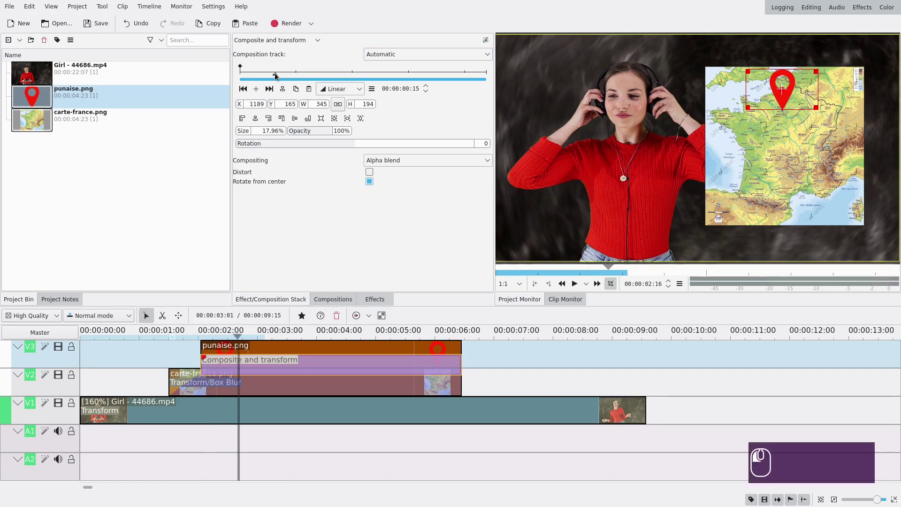
{"action": "left_click", "coordinate": [256, 90]}
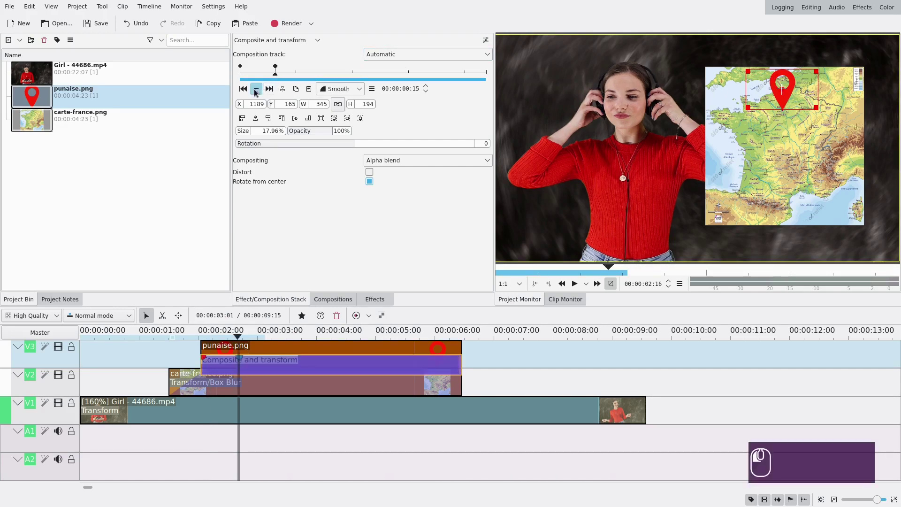
{"action": "left_click", "coordinate": [244, 90]}
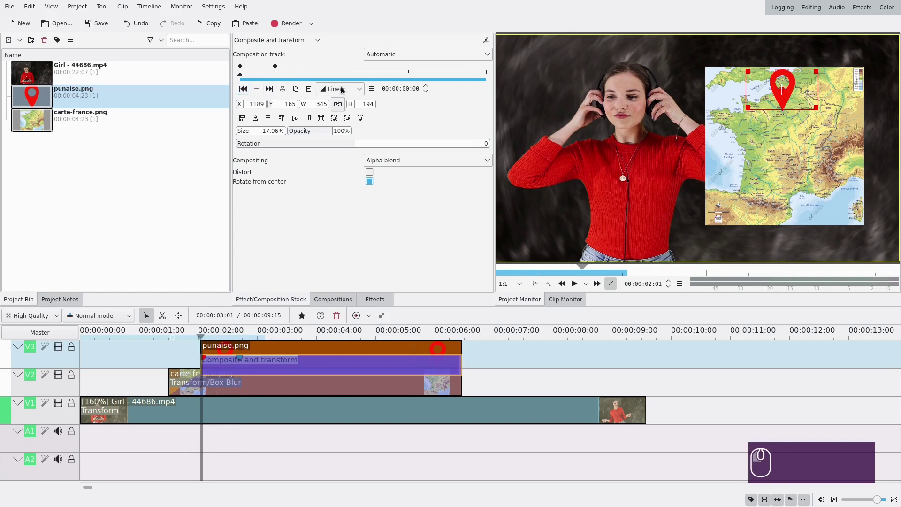
{"action": "left_click", "coordinate": [338, 88]}
{"action": "left_click", "coordinate": [345, 126]}
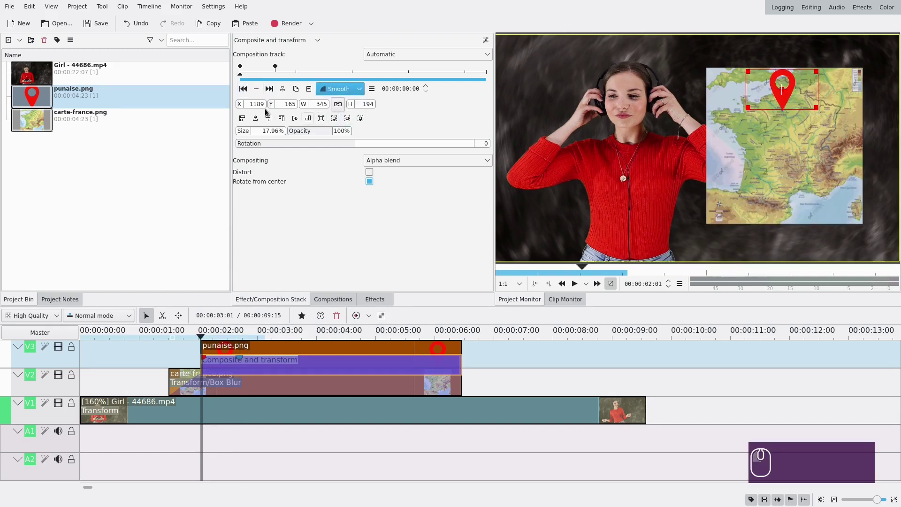
{"action": "left_click", "coordinate": [256, 131]}
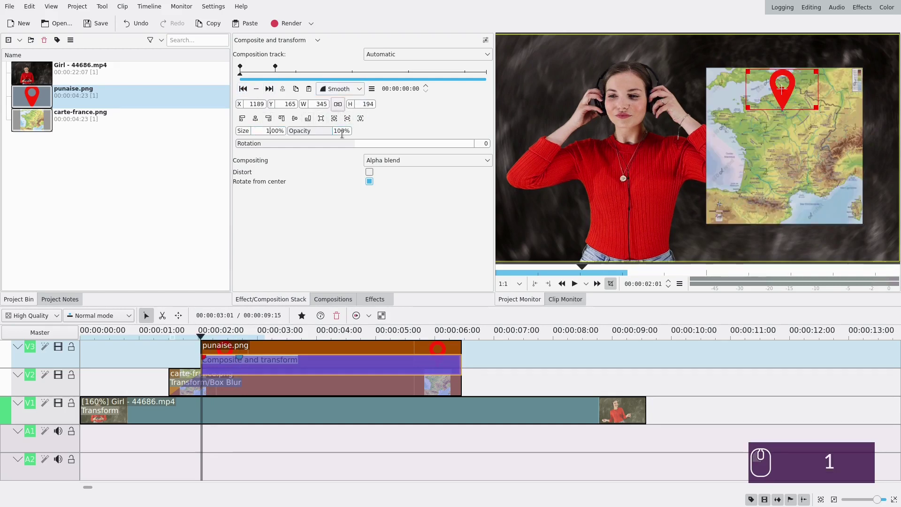
{"action": "key", "text": "Return"}
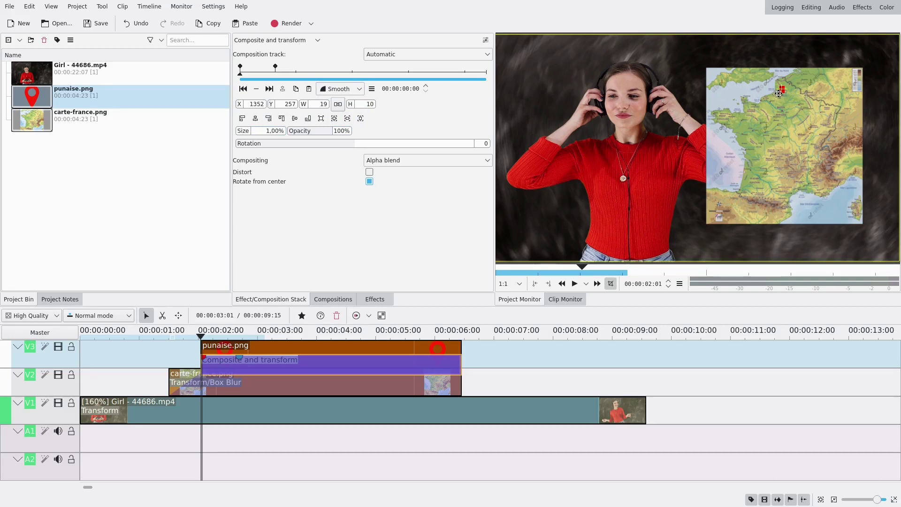
- Zoom the monitor in to place the tiny starting pin at X 1351, Y 349 on Paris
{"action": "left_click_drag", "start_coordinate": [782, 87], "coordinate": [782, 94]}
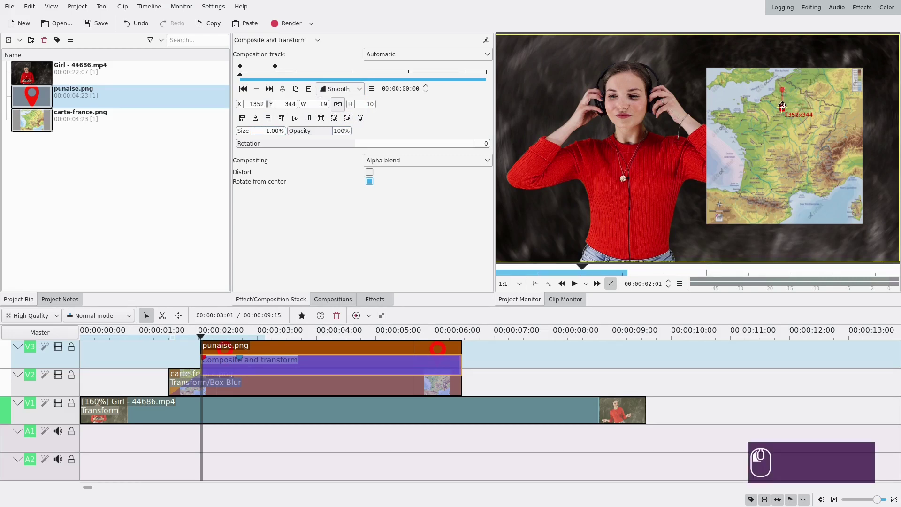
{"action": "left_click_drag", "start_coordinate": [782, 106], "coordinate": [782, 106]}
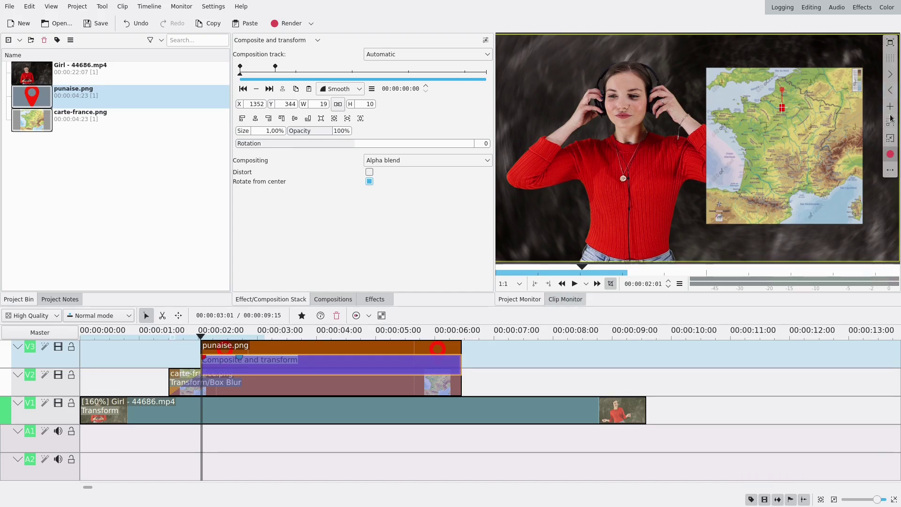
{"action": "left_click", "coordinate": [881, 124]}
{"action": "left_click", "coordinate": [881, 130]}
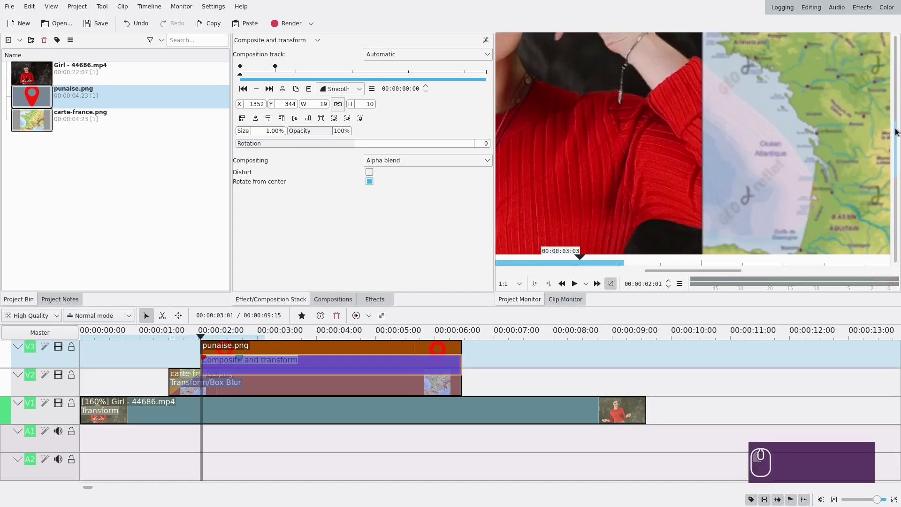
{"action": "left_click_drag", "start_coordinate": [894, 132], "coordinate": [893, 116]}
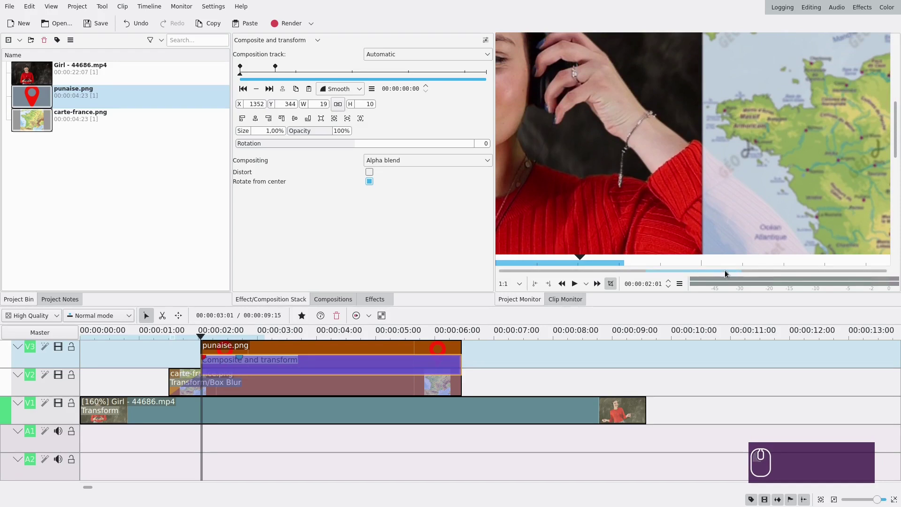
{"action": "left_click_drag", "start_coordinate": [724, 272], "coordinate": [769, 272]}
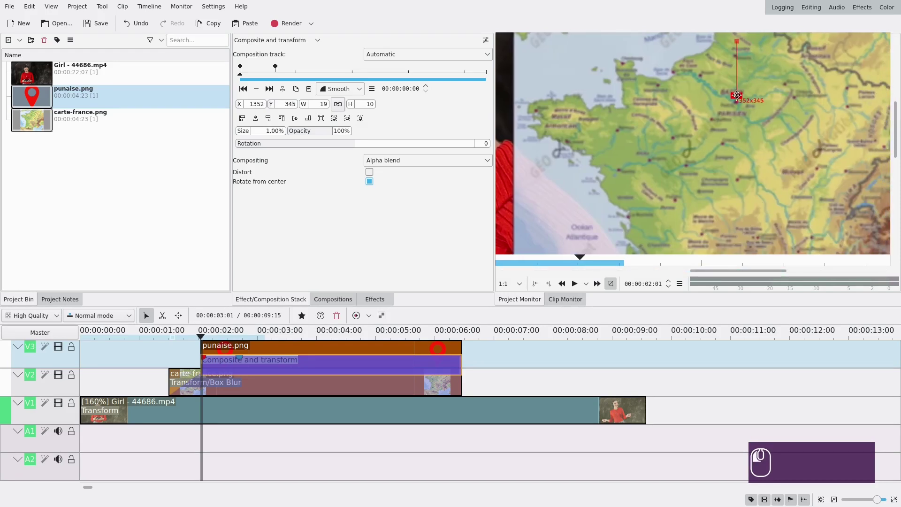
{"action": "mouse_move", "coordinate": [875, 150]}
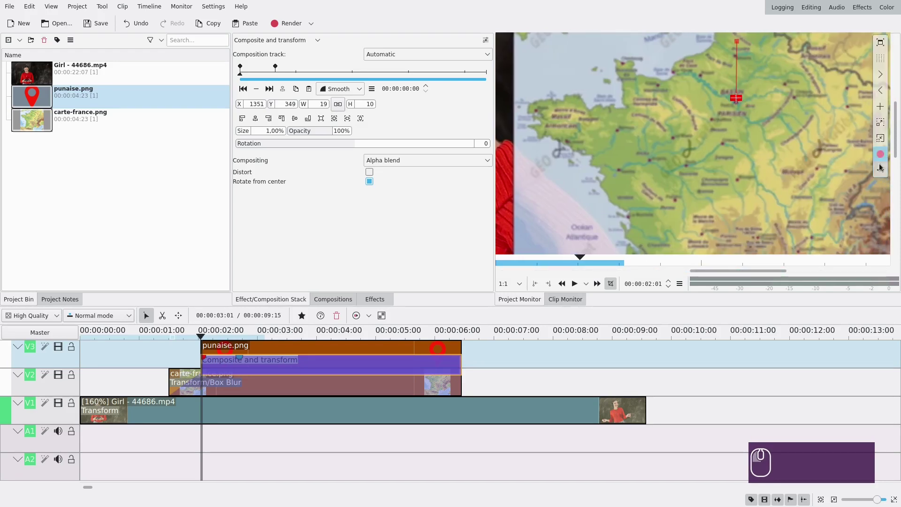
{"action": "left_click", "coordinate": [880, 139]}
{"action": "left_click", "coordinate": [881, 138]}
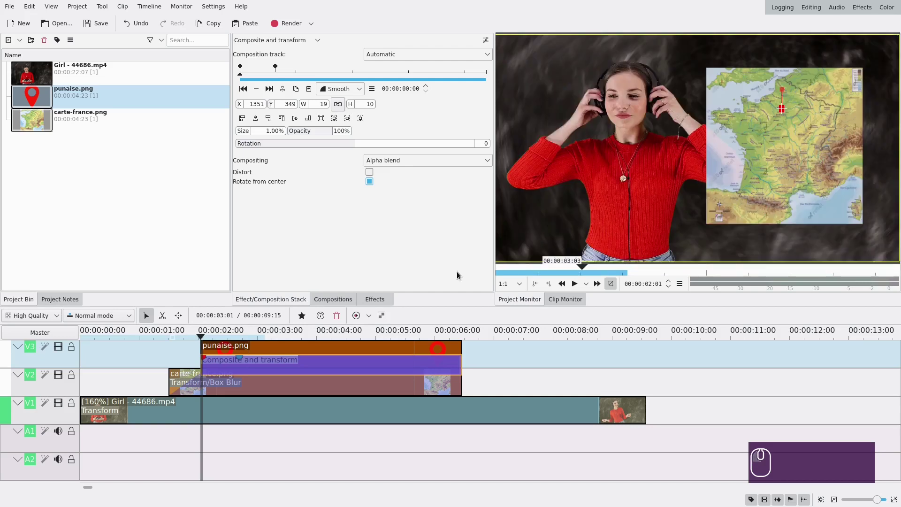
- Preview the growing pin, then stretch the Dissolve Wipe to start at 00:00:01:12 with the map clip
{"action": "left_click", "coordinate": [574, 284]}
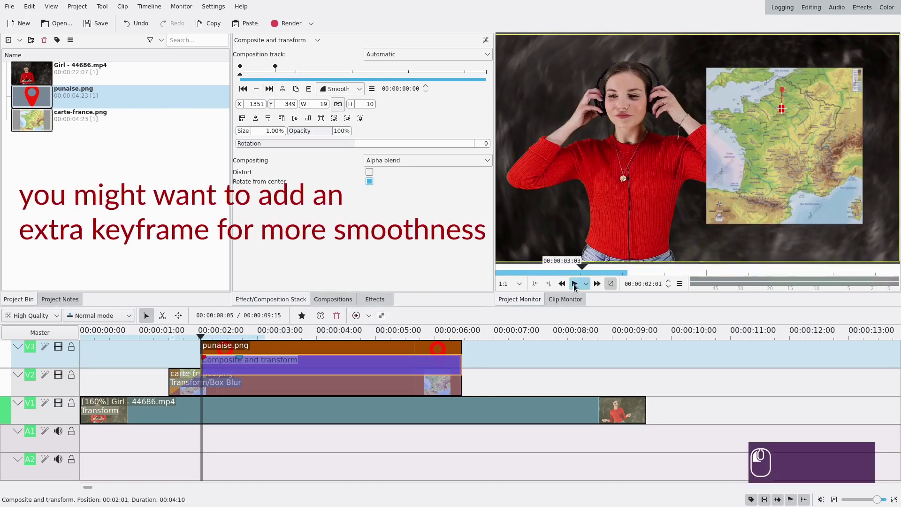
{"action": "left_click", "coordinate": [574, 283]}
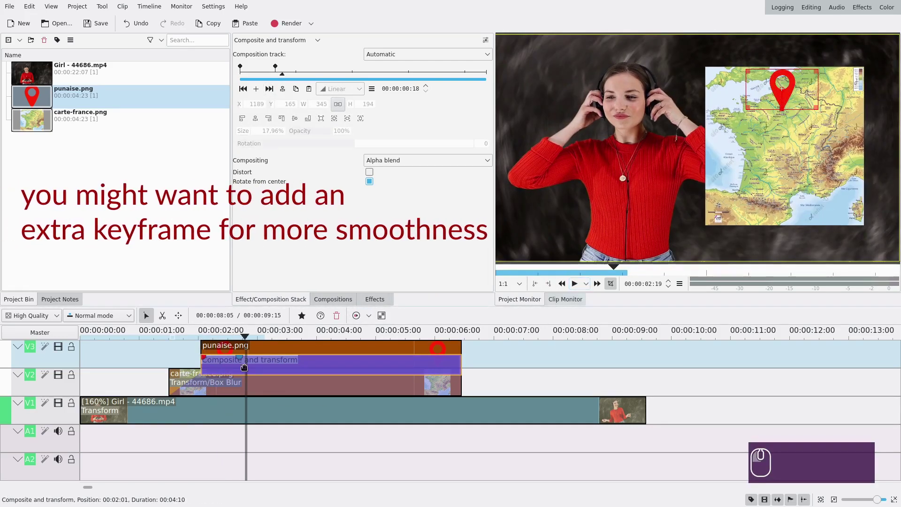
{"action": "left_click", "coordinate": [193, 357]}
{"action": "left_click", "coordinate": [575, 283]}
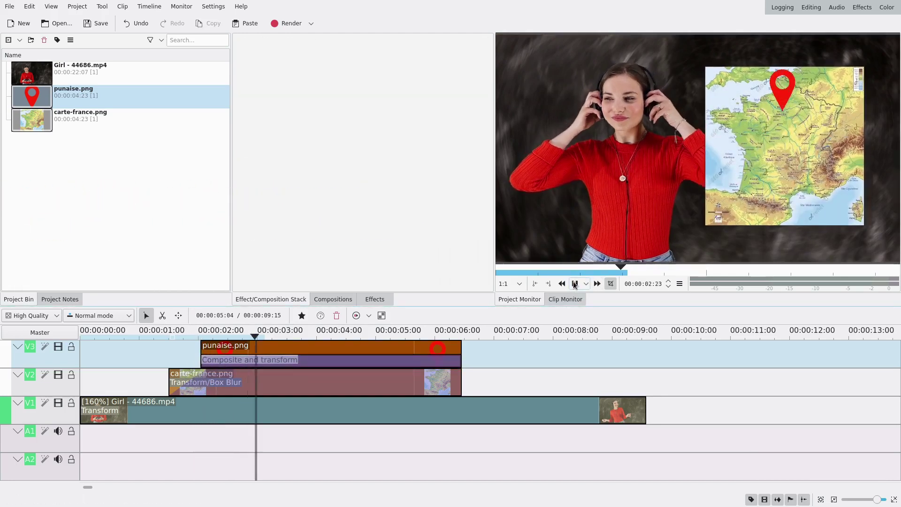
{"action": "key", "text": "space"}
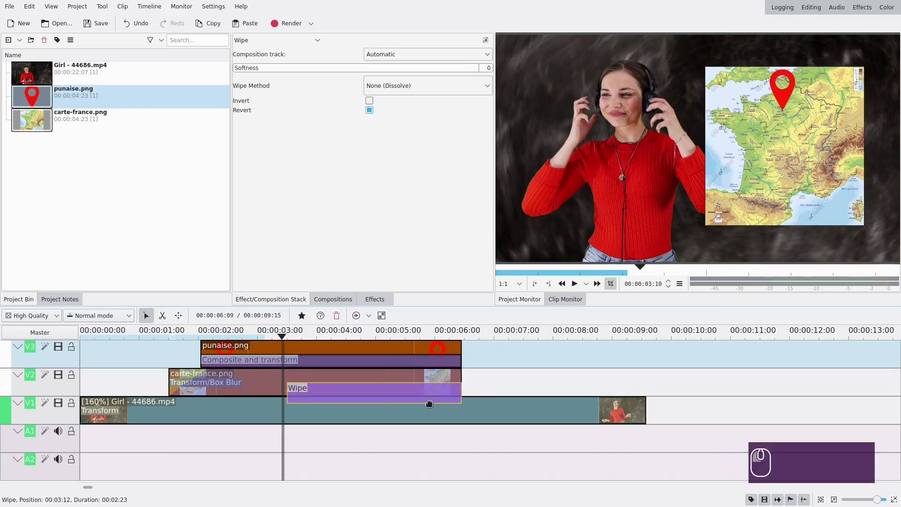
{"action": "left_click_drag", "start_coordinate": [288, 394], "coordinate": [177, 395]}
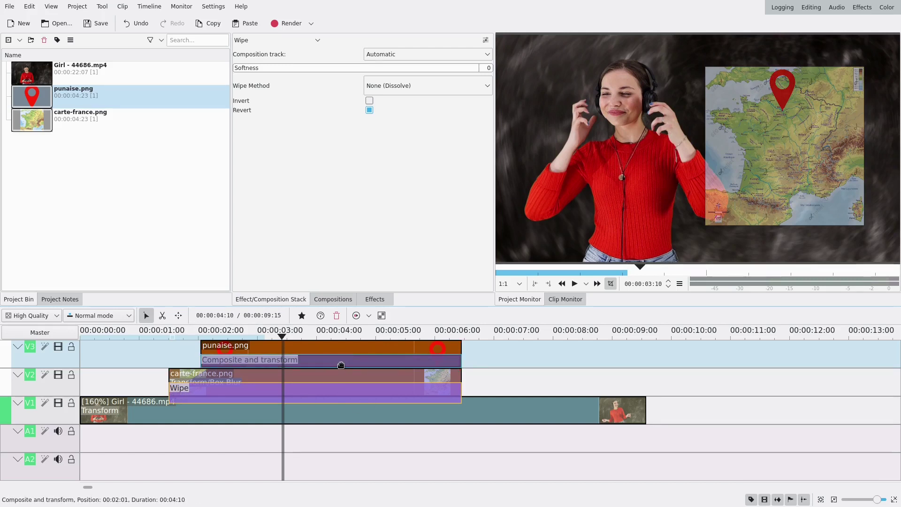
- Switch the Wipe to a Composite, then test an X offset and re-centre it at X 0, Y 0
{"action": "left_click", "coordinate": [297, 42]}
{"action": "scroll", "coordinate": [285, 89], "scroll_direction": "up", "scroll_amount": 4}
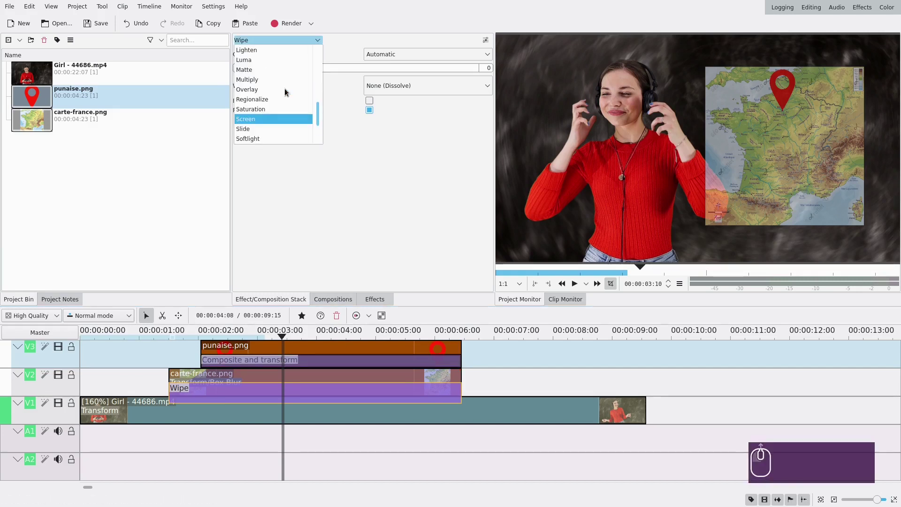
{"action": "scroll", "coordinate": [282, 89], "scroll_direction": "up", "scroll_amount": 5}
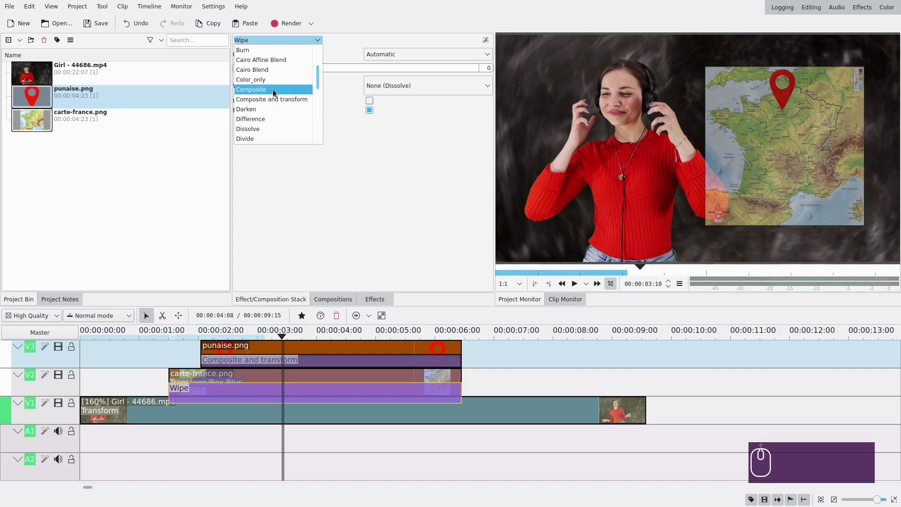
{"action": "left_click", "coordinate": [275, 89]}
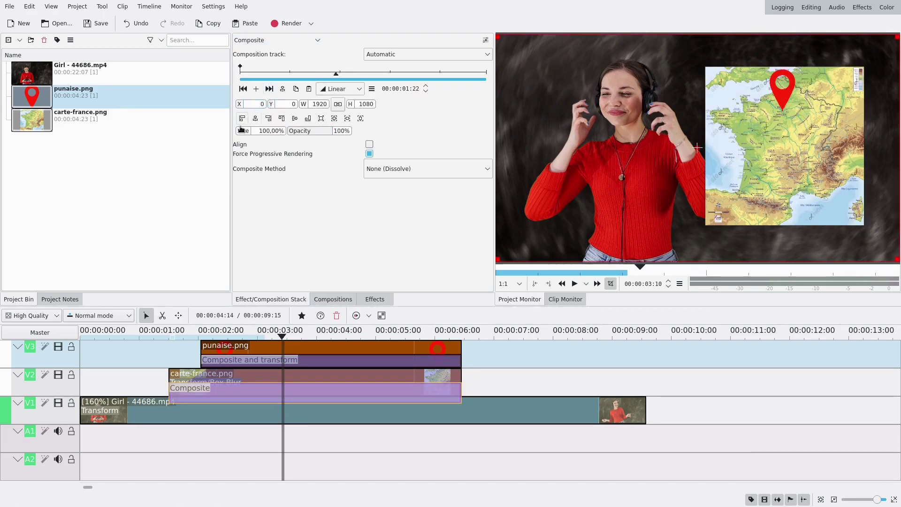
{"action": "left_click_drag", "start_coordinate": [241, 104], "coordinate": [270, 109]}
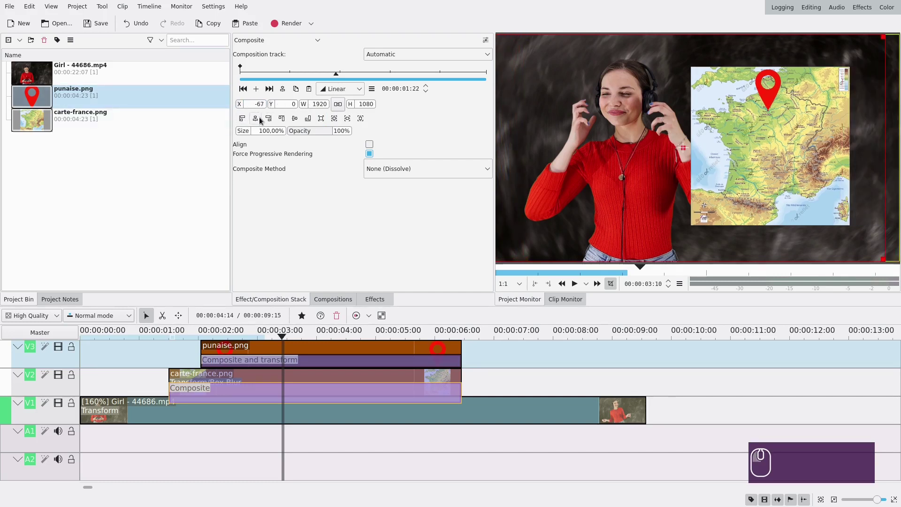
{"action": "left_click", "coordinate": [256, 119]}
- Undo a trial Transform position nudge on carte-france.png and reselect the Composite
{"action": "left_click", "coordinate": [283, 378]}
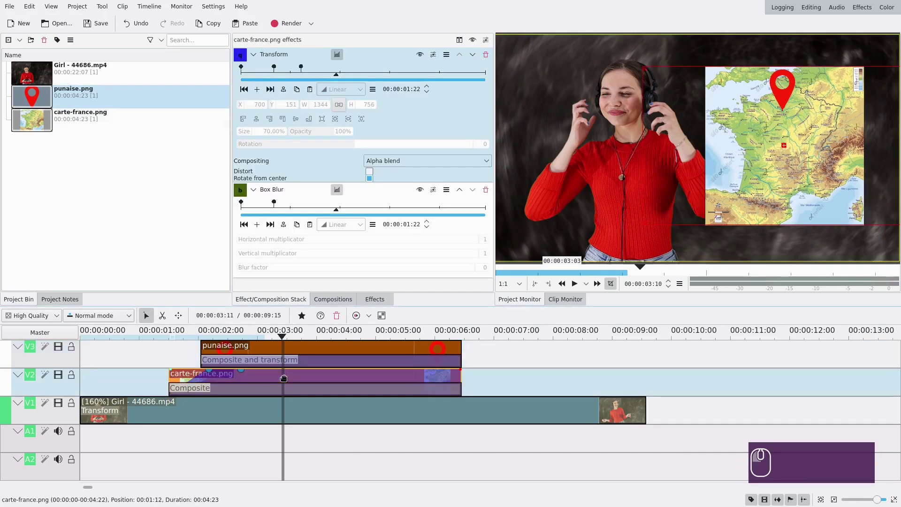
{"action": "left_click", "coordinate": [245, 89]}
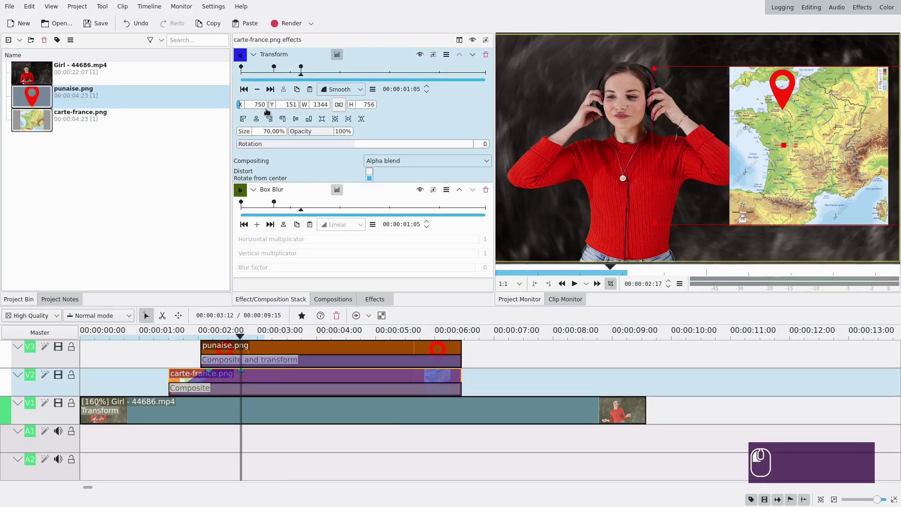
{"action": "left_click_drag", "start_coordinate": [267, 111], "coordinate": [266, 112]}
{"action": "key", "text": "ctrl+z"}
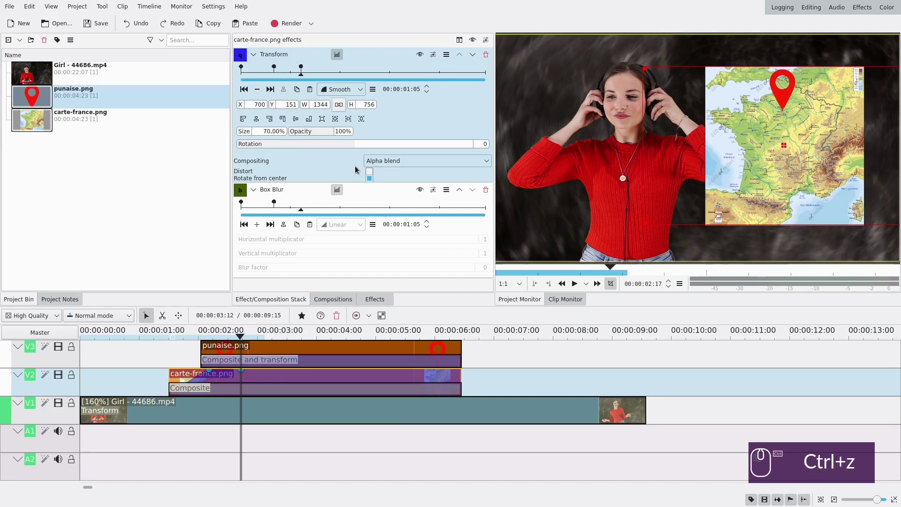
{"action": "left_click", "coordinate": [305, 391]}
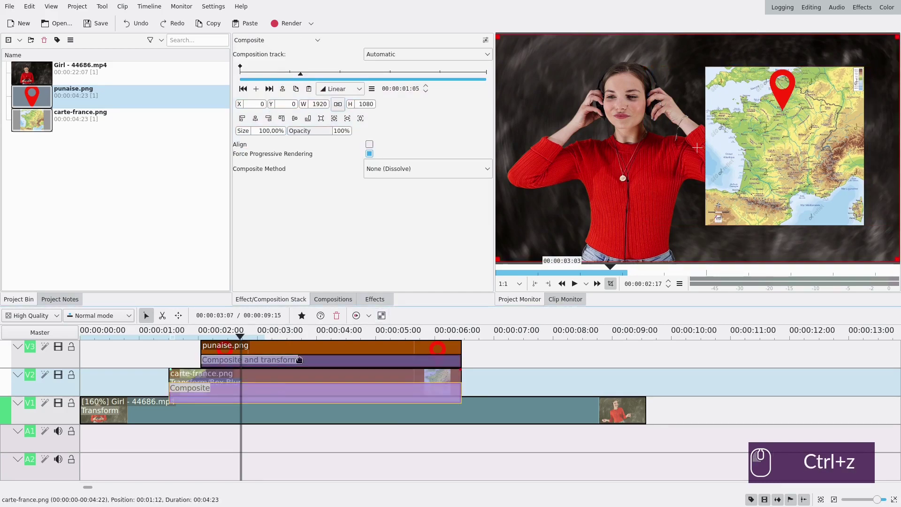
- Add Composite keyframes at 00:00:04:04 and 00:00:04:12
{"action": "left_click_drag", "start_coordinate": [439, 74], "coordinate": [449, 74]}
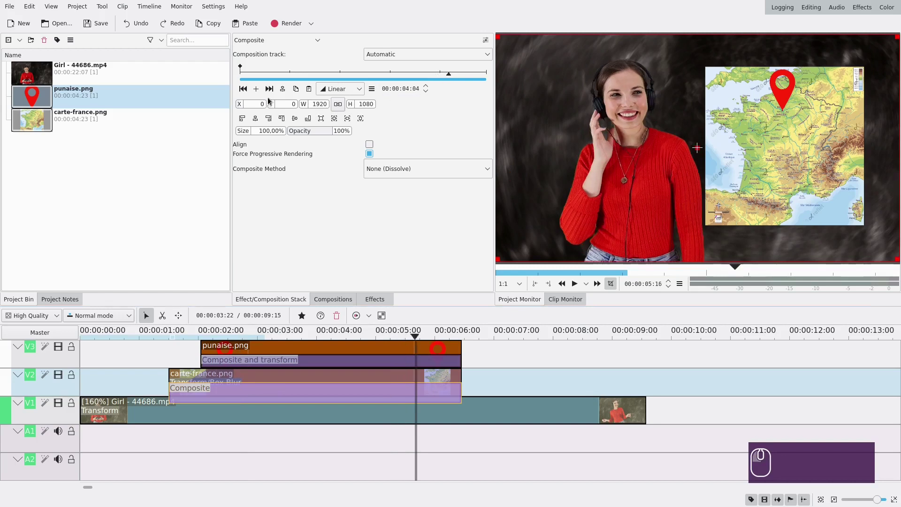
{"action": "left_click", "coordinate": [257, 89]}
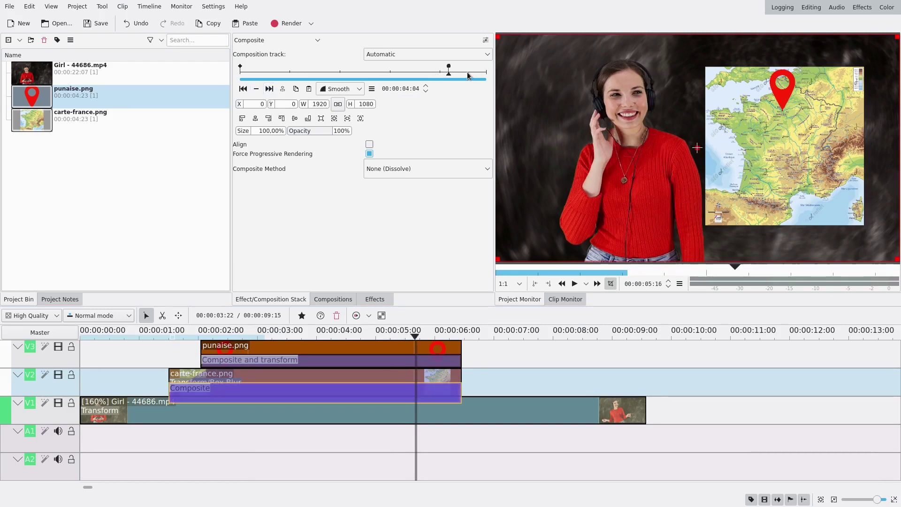
{"action": "double_click", "coordinate": [467, 72]}
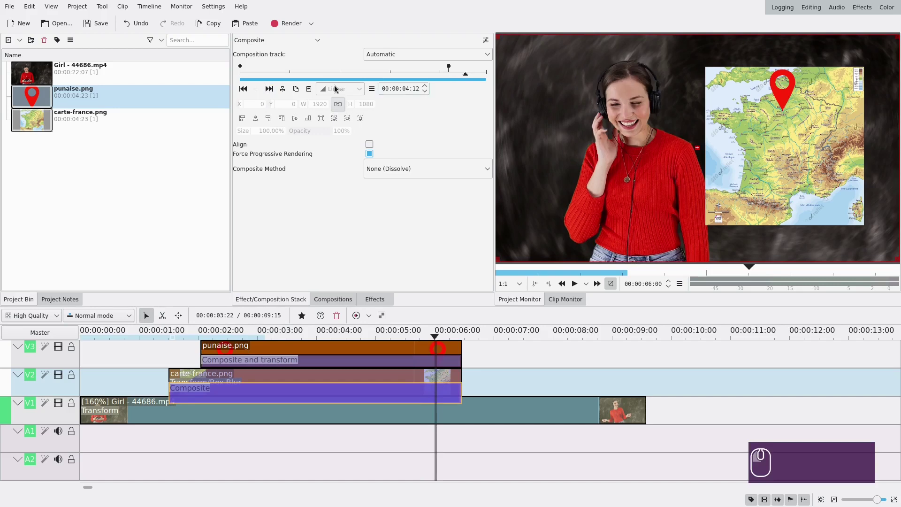
- Add a keyframe at the Composite's end with X 964, sliding the map out right
{"action": "left_click", "coordinate": [270, 90]}
{"action": "left_click", "coordinate": [257, 89]}
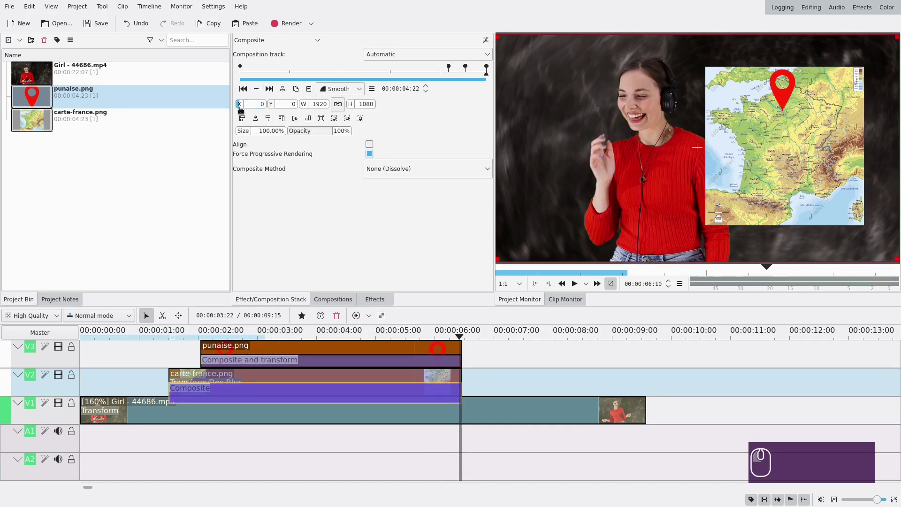
{"action": "left_click_drag", "start_coordinate": [241, 109], "coordinate": [693, 112]}
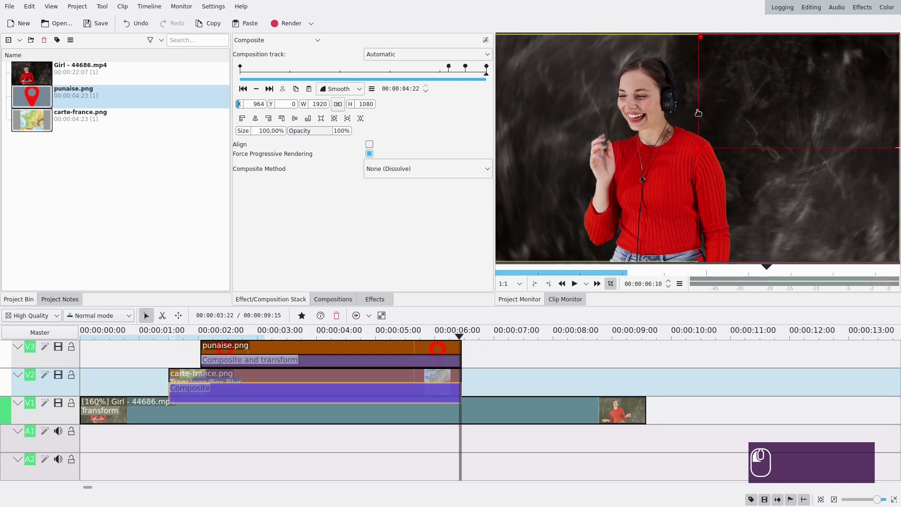
{"action": "left_click", "coordinate": [164, 352]}
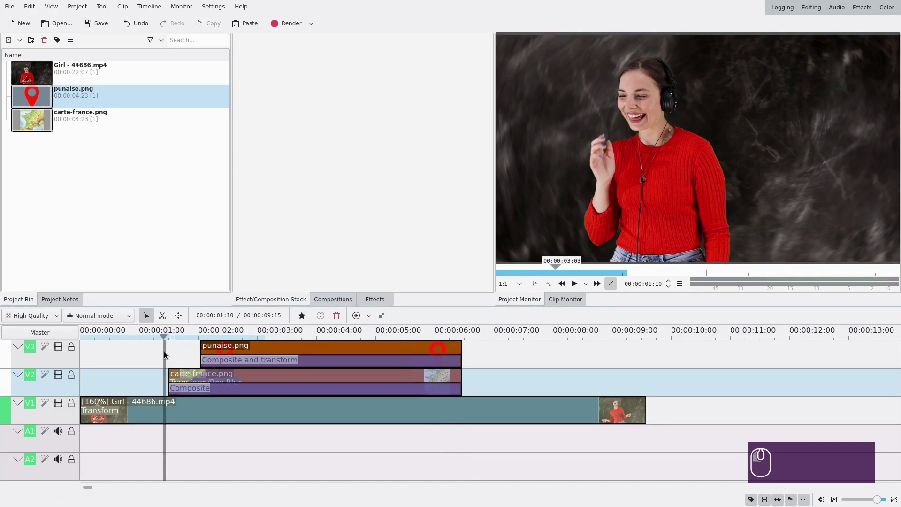
{"action": "left_click", "coordinate": [574, 283]}
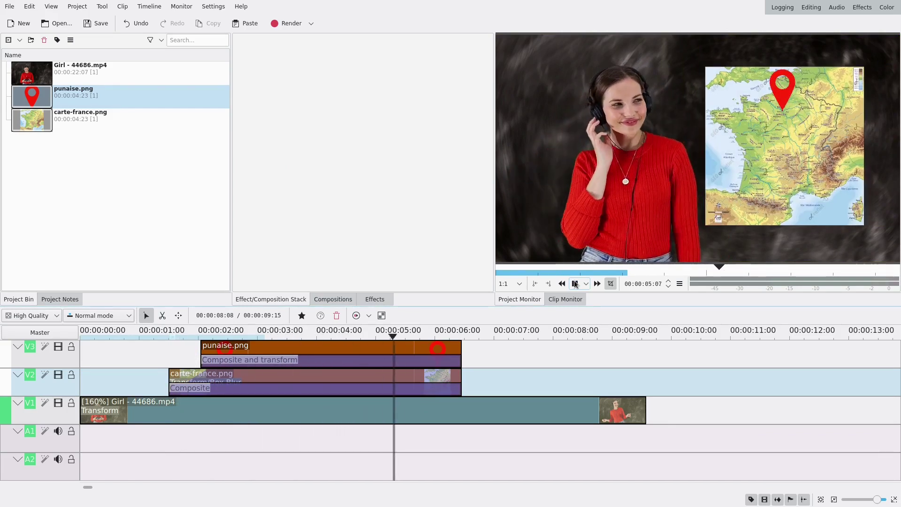
{"action": "left_click", "coordinate": [575, 284]}
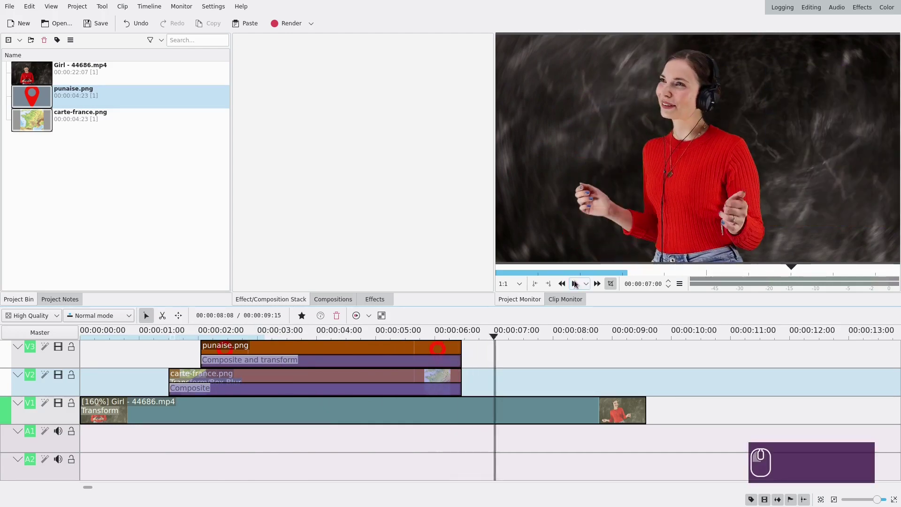